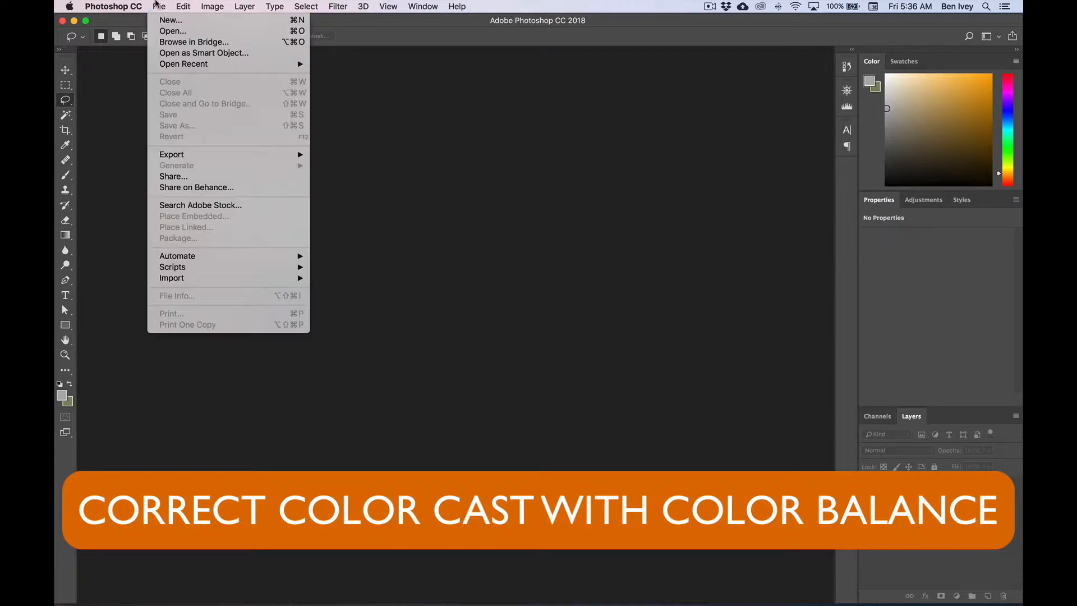
# - Open bust.jpg from the MOAH image folder
pyautogui.click(163, 32)
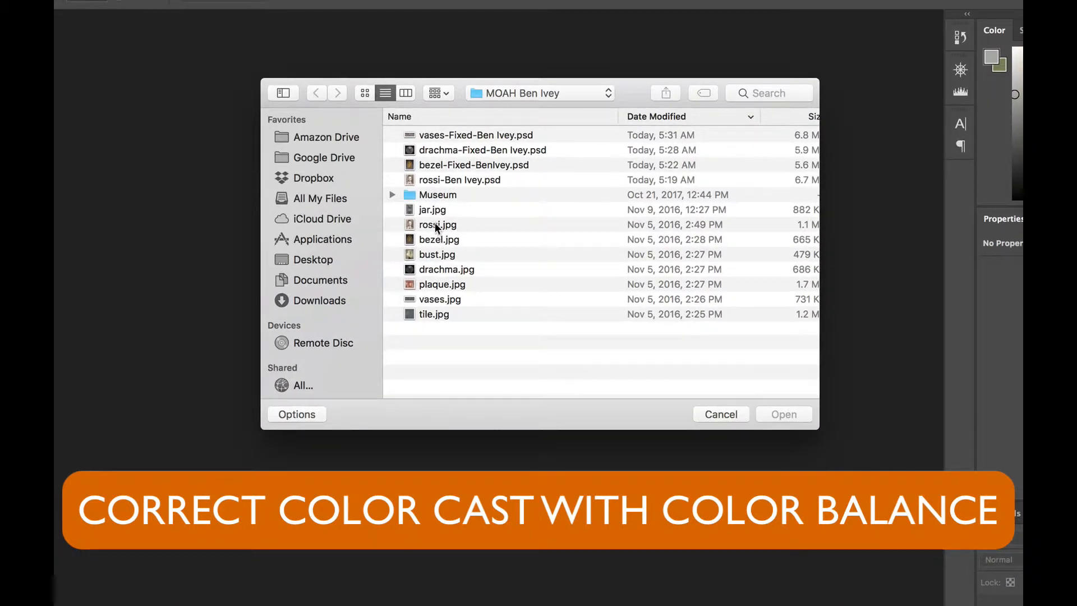
pyautogui.click(441, 255)
pyautogui.click(806, 418)
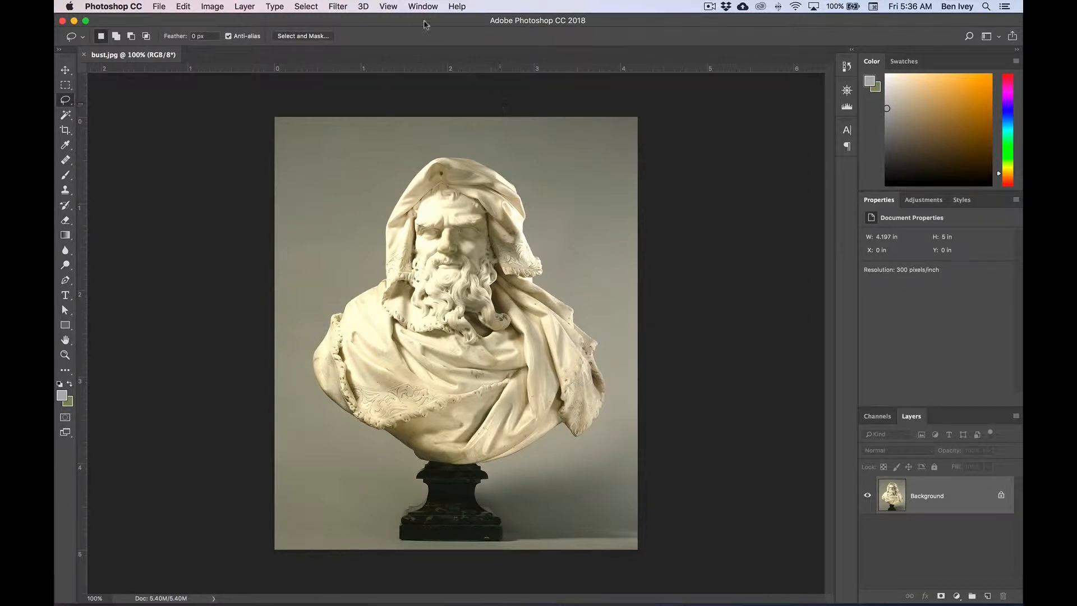
# - Display the Info panel and accept its options with Actual Color and CMYK Color readouts and inches as ruler units
pyautogui.click(423, 8)
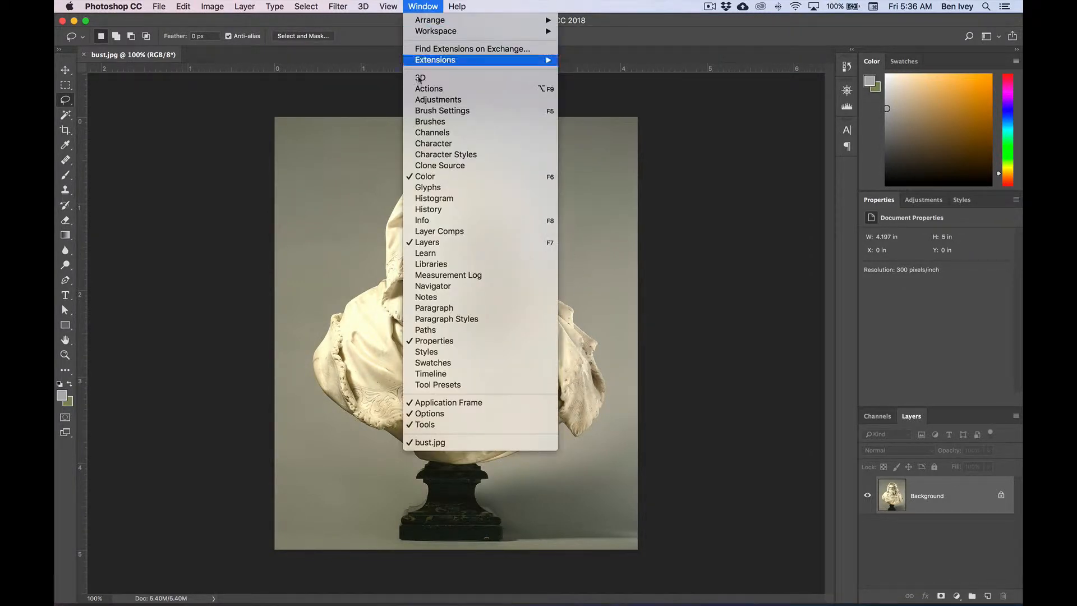
pyautogui.click(447, 225)
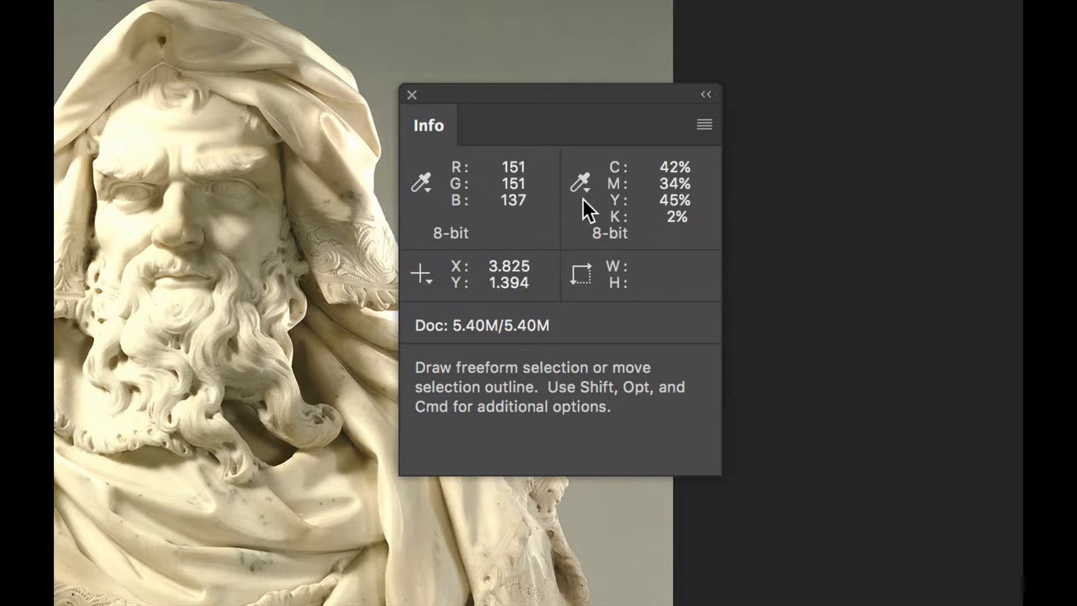
pyautogui.click(701, 124)
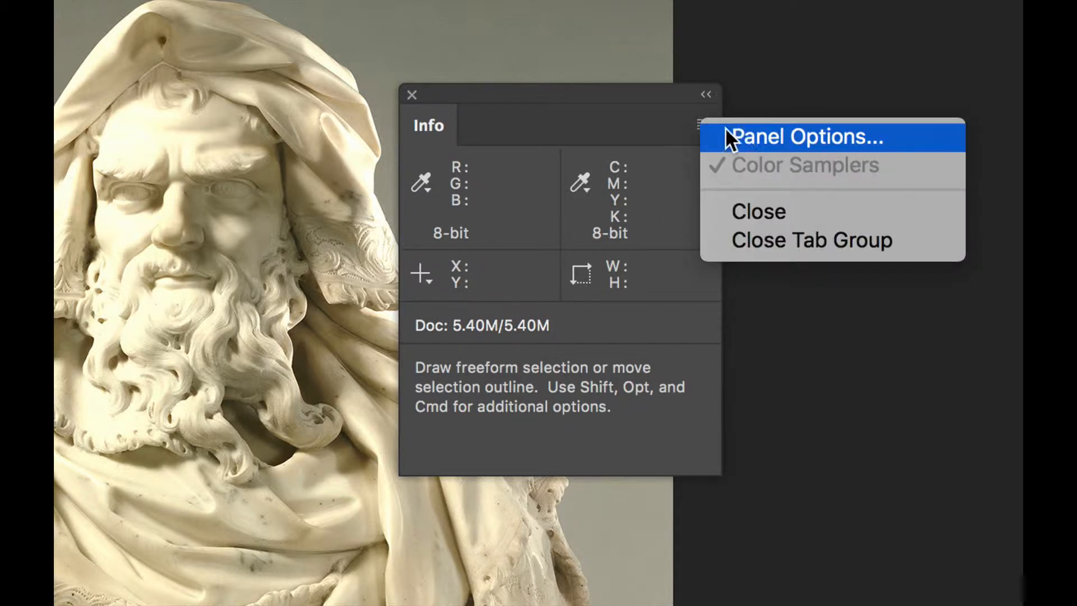
pyautogui.click(766, 134)
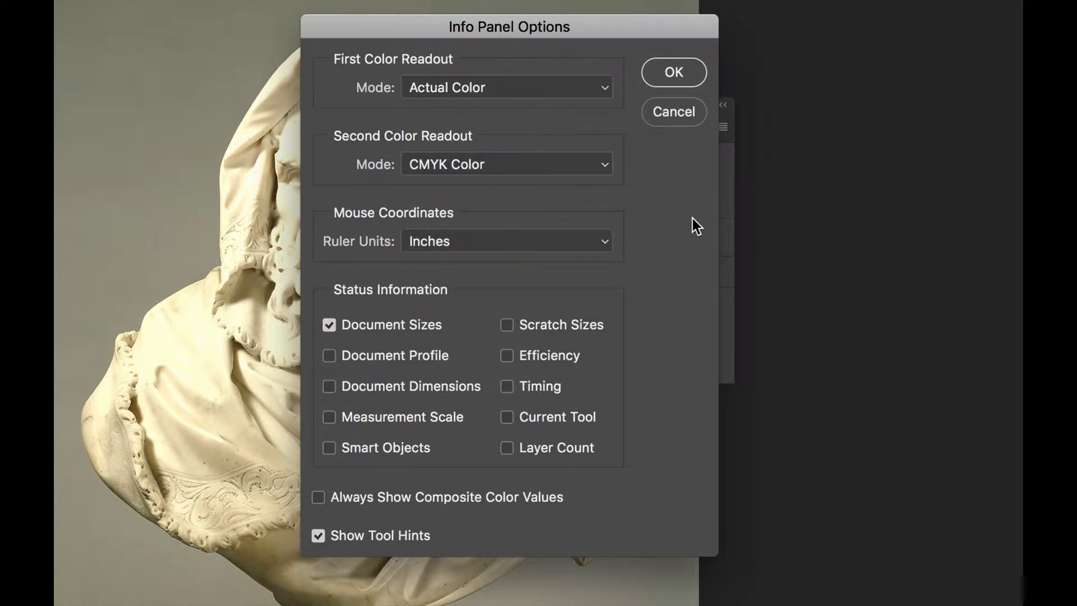
pyautogui.click(683, 73)
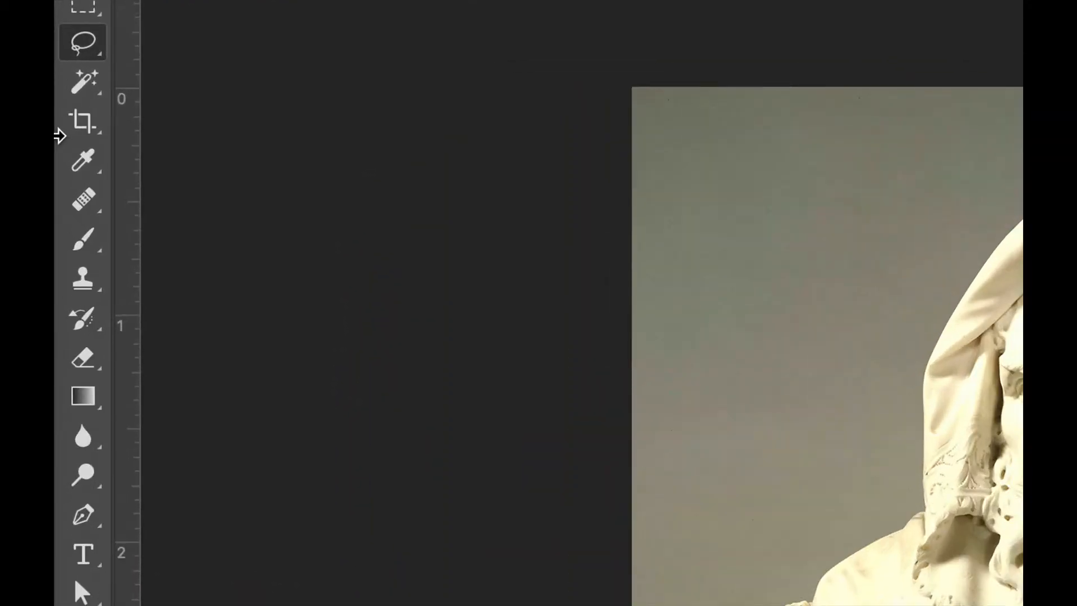
# - Place two Color Sampler points on the bust, one on the bright shoulder drape and one on the shaded drape opposite
pyautogui.click(62, 150)
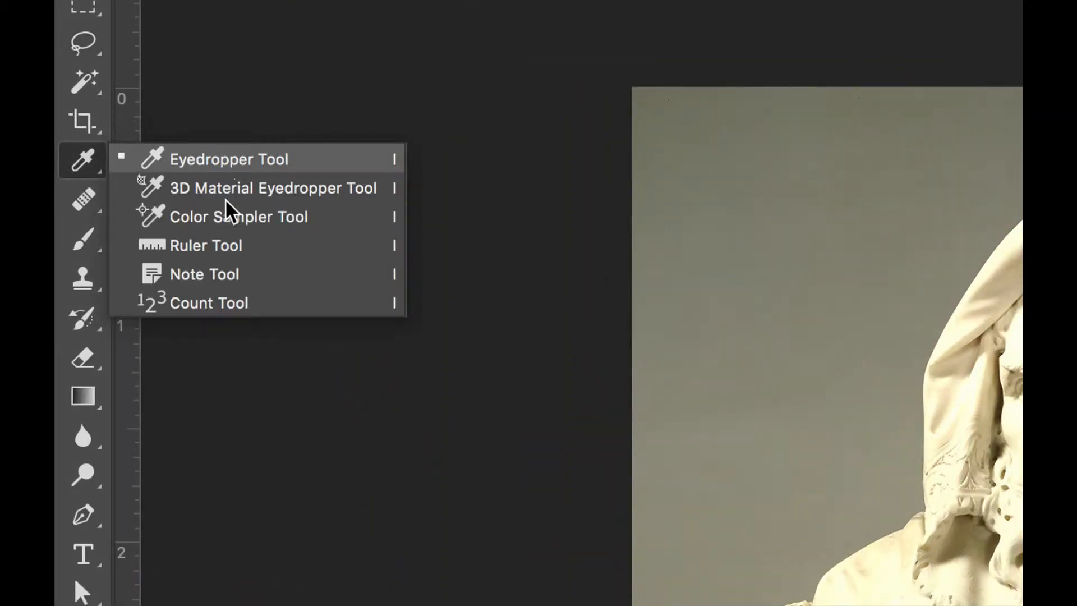
pyautogui.click(289, 220)
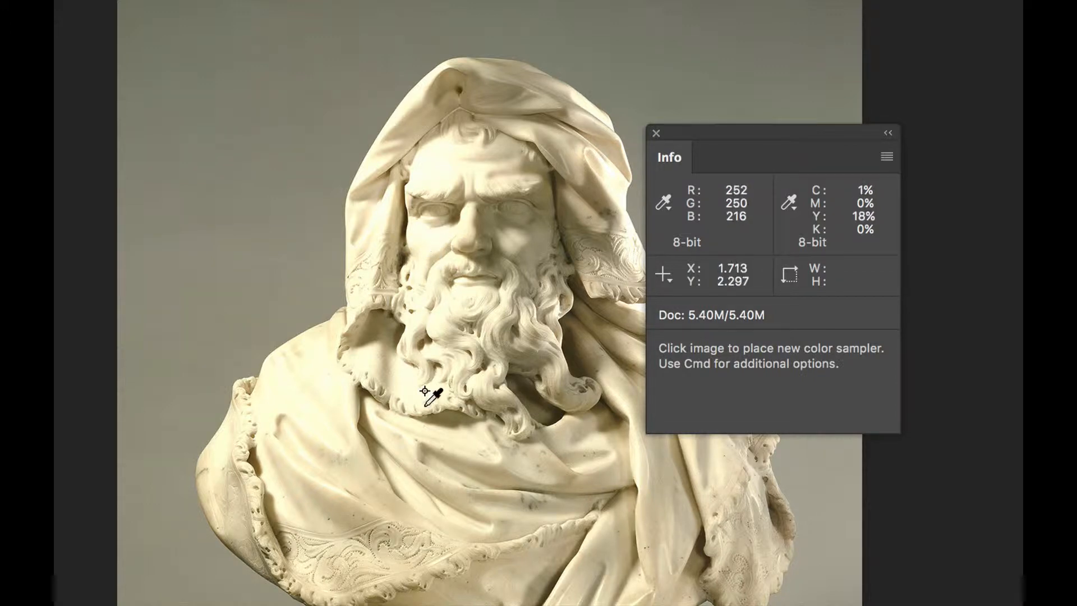
pyautogui.moveTo(688, 134); pyautogui.dragTo(759, 131)
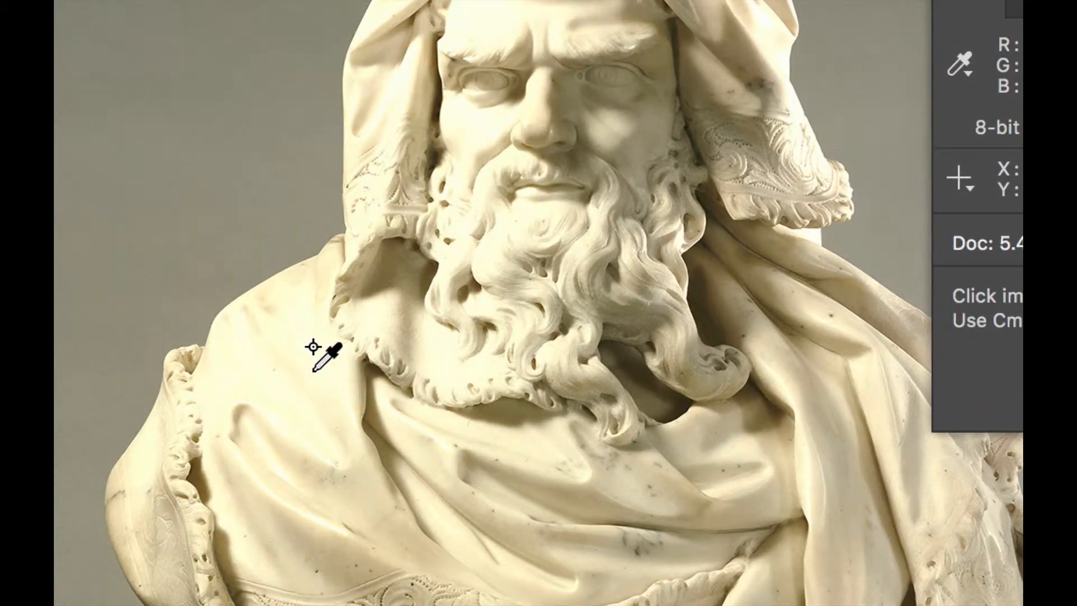
pyautogui.click(301, 339)
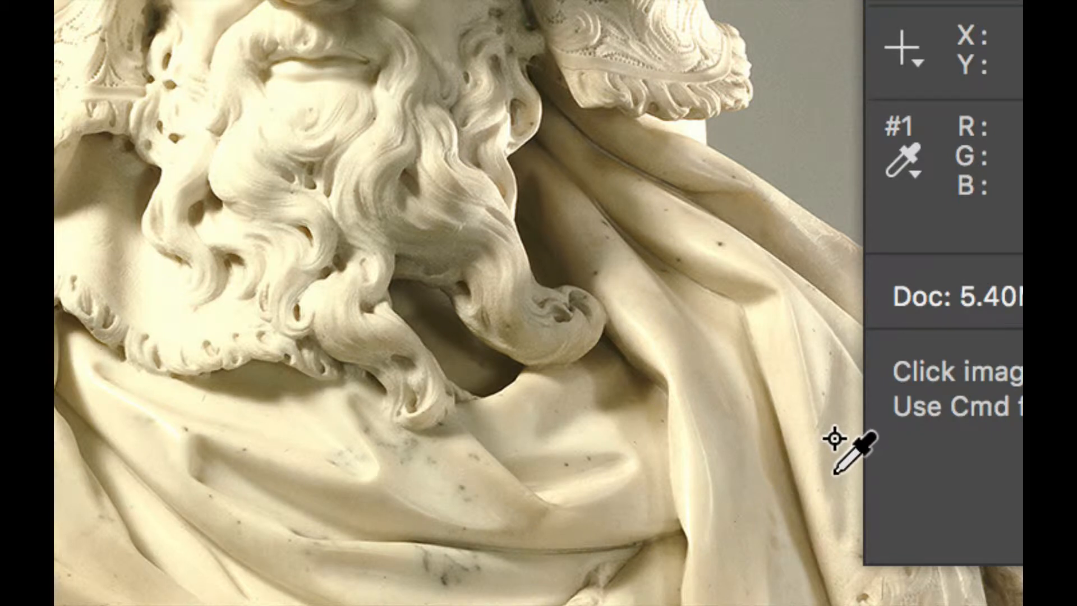
pyautogui.click(837, 474)
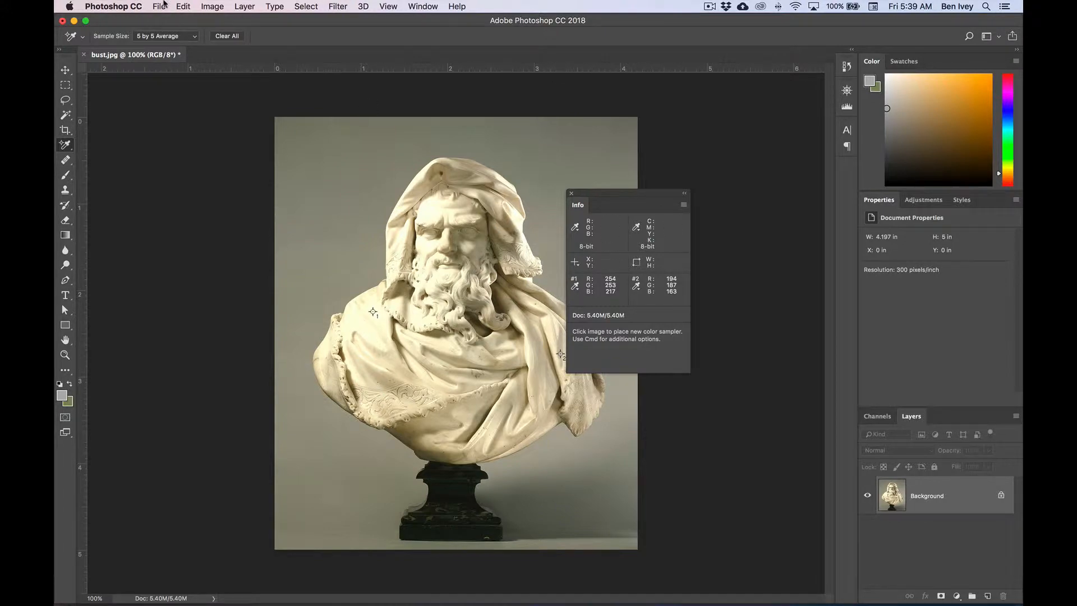
# - Start a Color Balance adjustment on the bust image and set the Highlights yellow-blue level to +25
pyautogui.click(212, 6)
pyautogui.moveTo(218, 41)
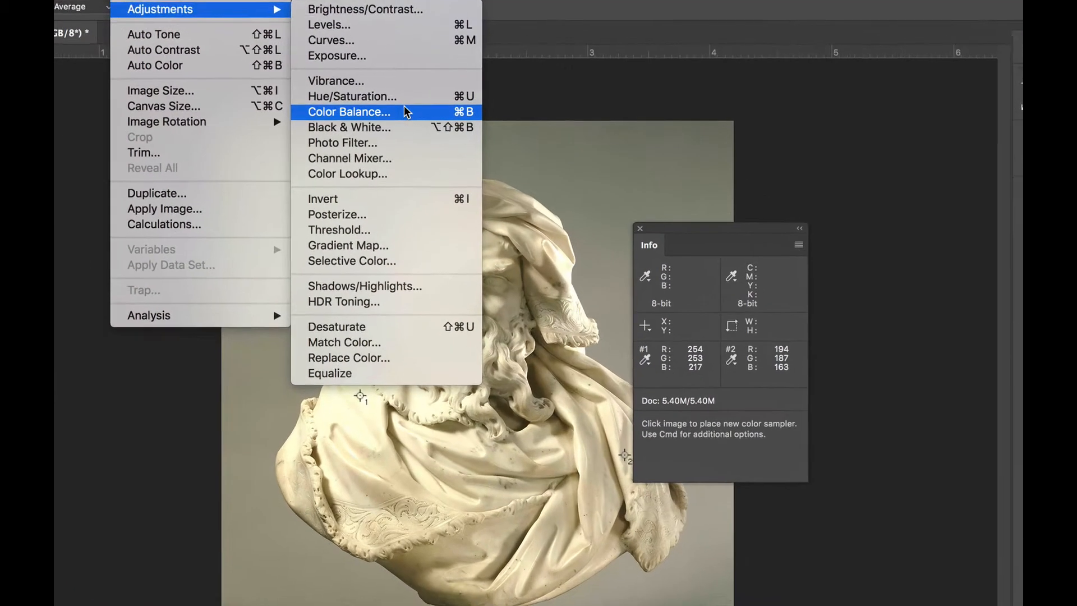
pyautogui.click(403, 112)
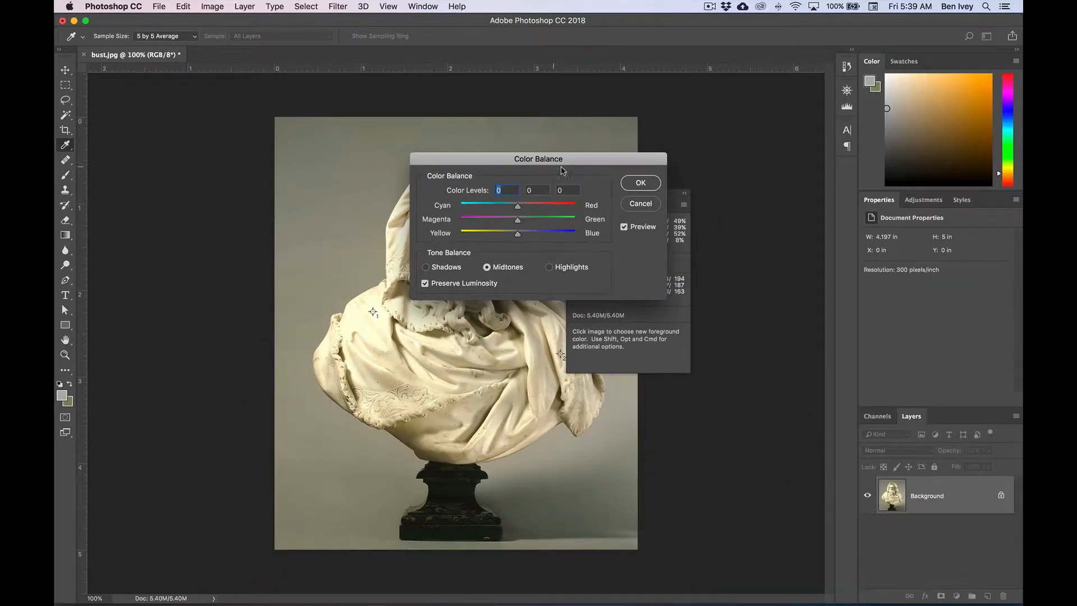
pyautogui.moveTo(563, 170); pyautogui.dragTo(433, 241)
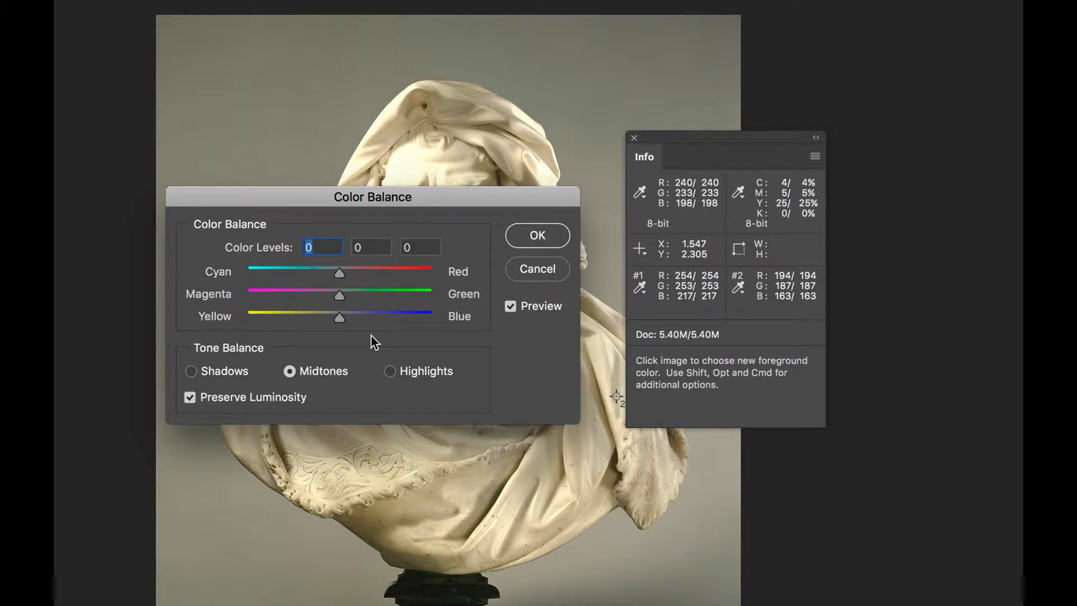
pyautogui.click(393, 372)
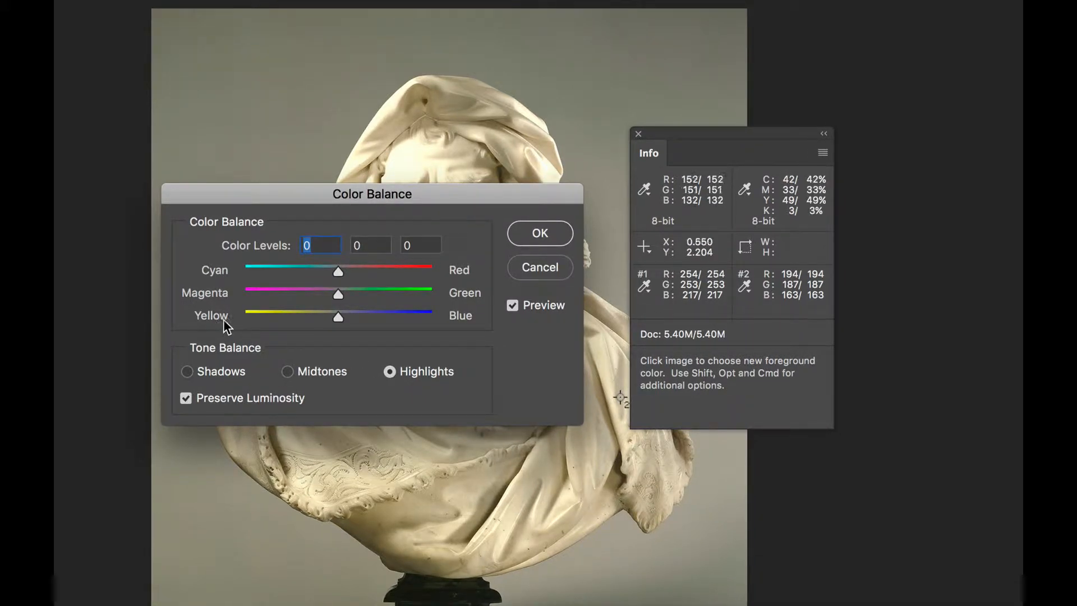
pyautogui.moveTo(338, 318); pyautogui.dragTo(362, 318)
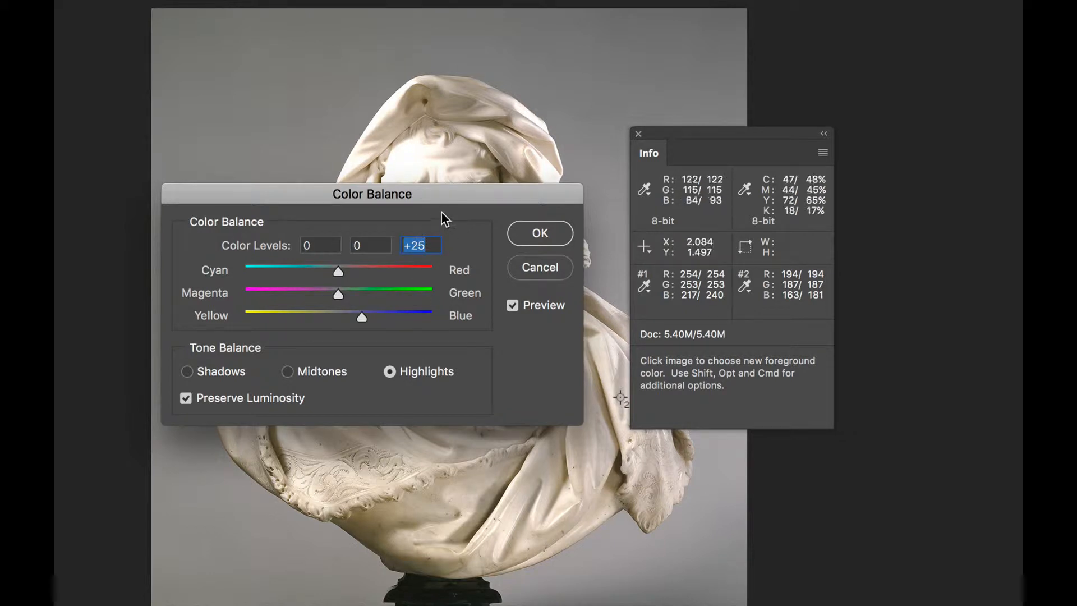
# - Set the Midtones yellow-blue level to +10, compare the result with the original, and apply the Color Balance adjustment
pyautogui.moveTo(442, 213); pyautogui.dragTo(422, 283)
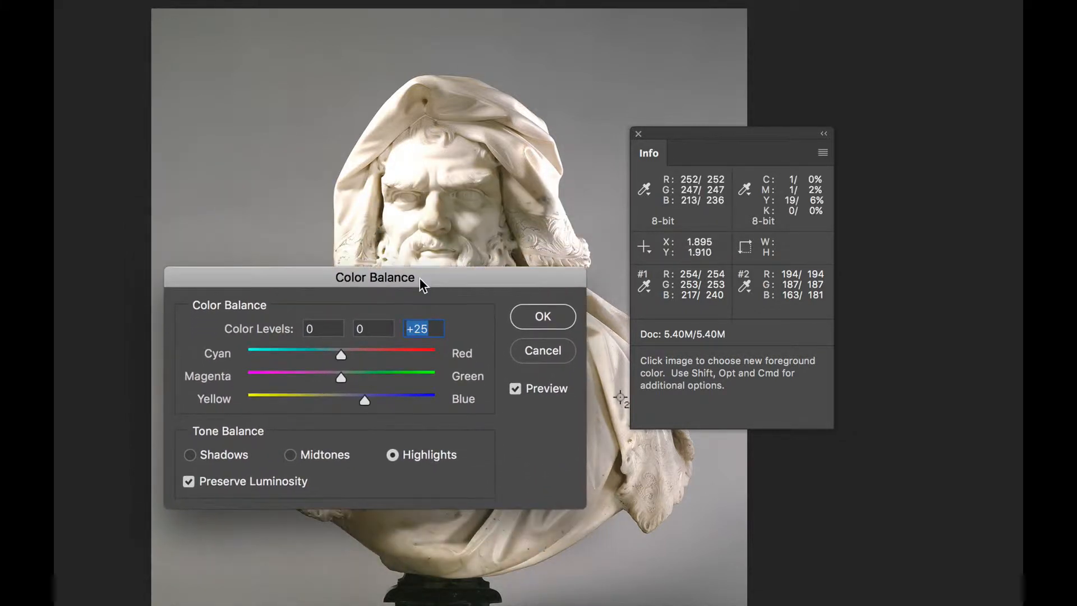
pyautogui.click(309, 453)
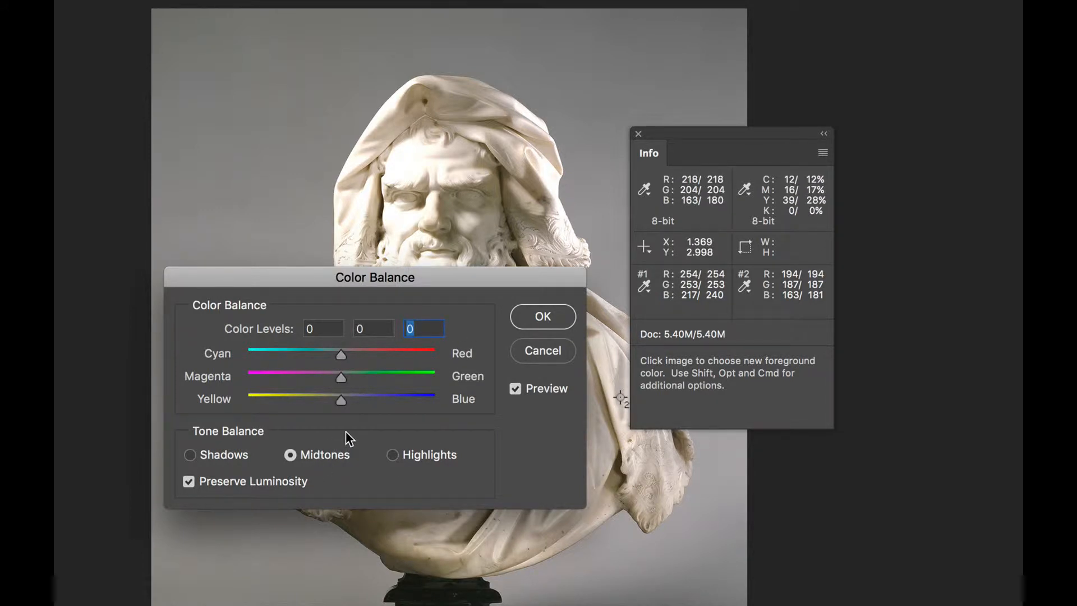
pyautogui.moveTo(340, 398); pyautogui.dragTo(350, 399)
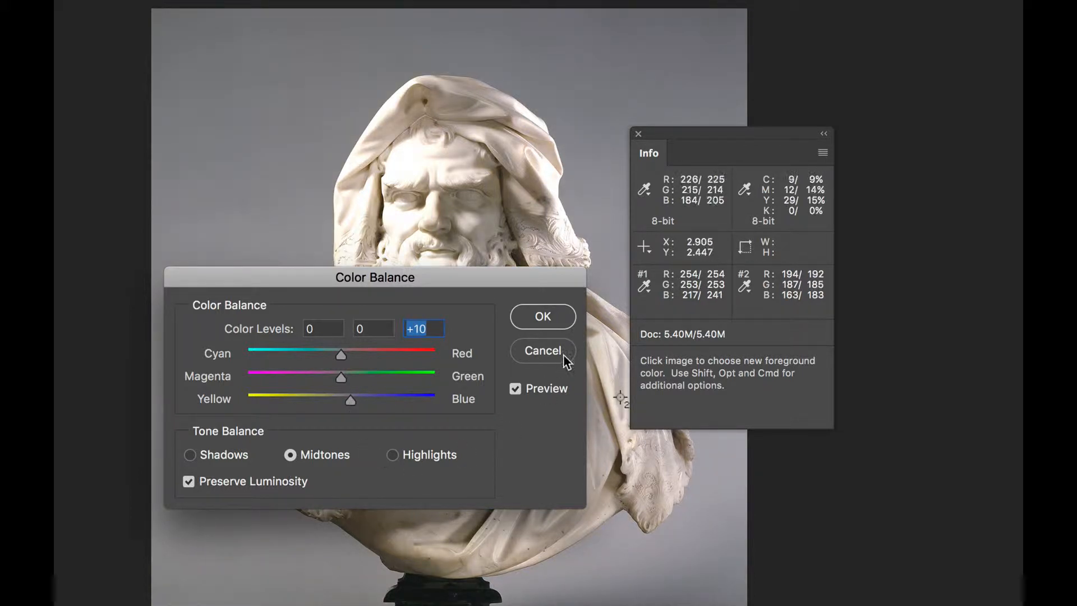
pyautogui.moveTo(442, 287); pyautogui.dragTo(862, 140)
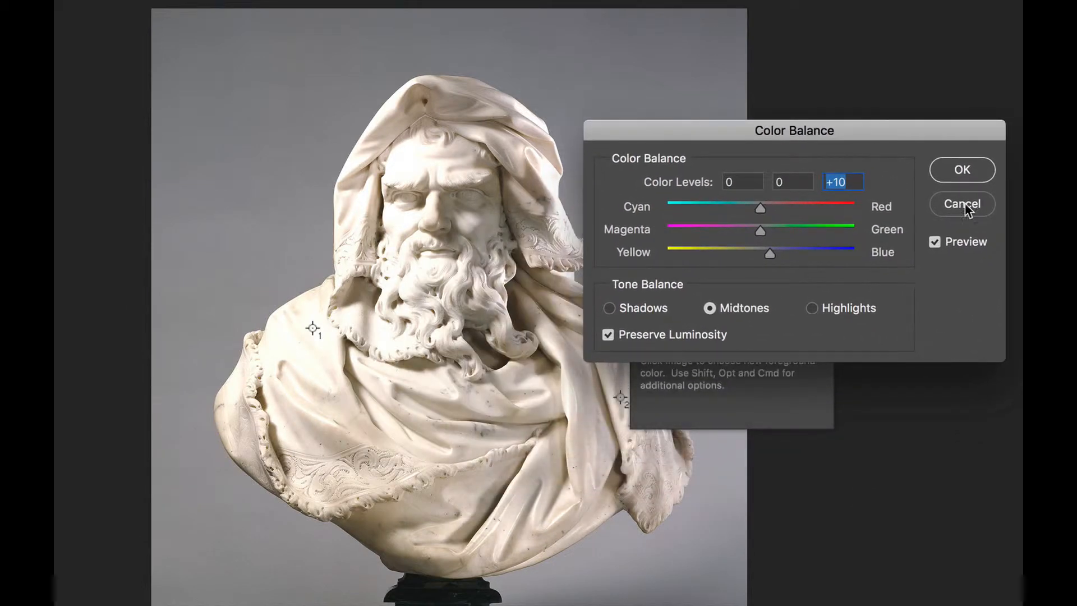
pyautogui.click(935, 243)
pyautogui.click(963, 171)
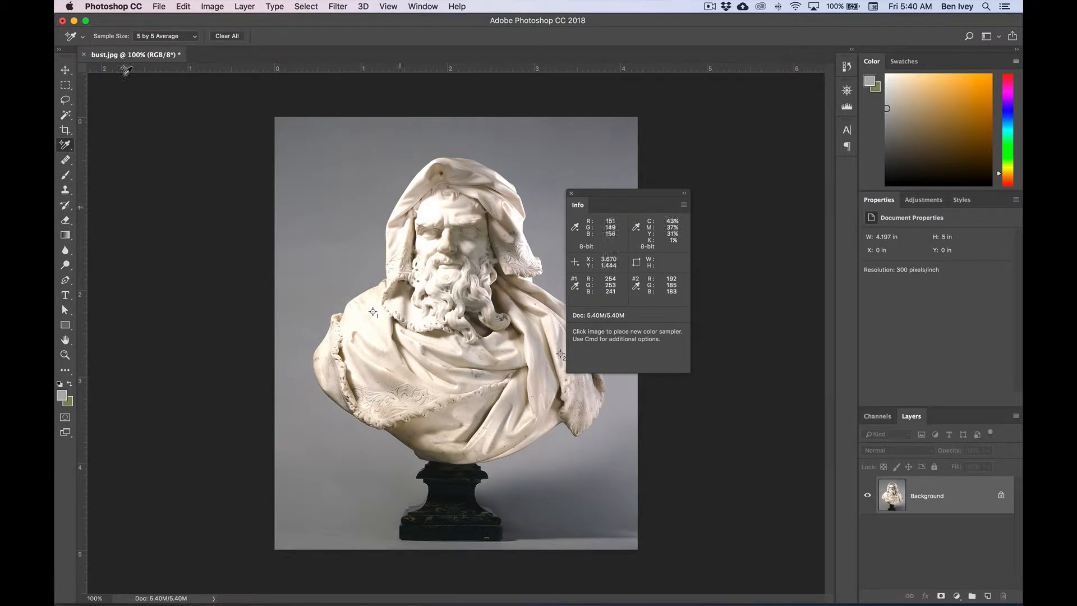
# - Save the corrected image in Photoshop format as "bust-Fixed-" followed by the author's full name, and close it
pyautogui.click(158, 6)
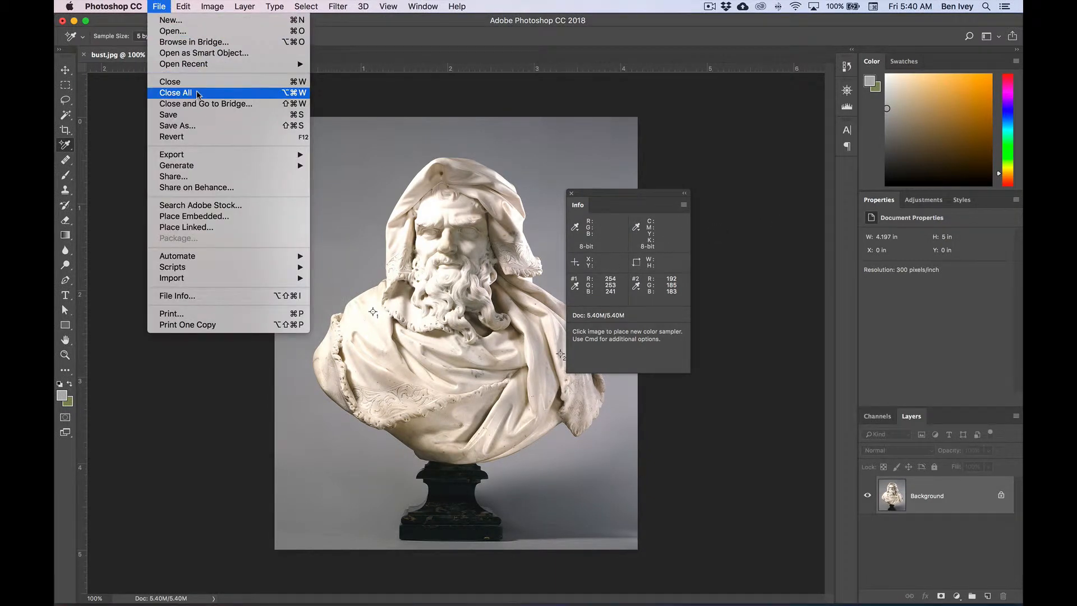
pyautogui.click(201, 125)
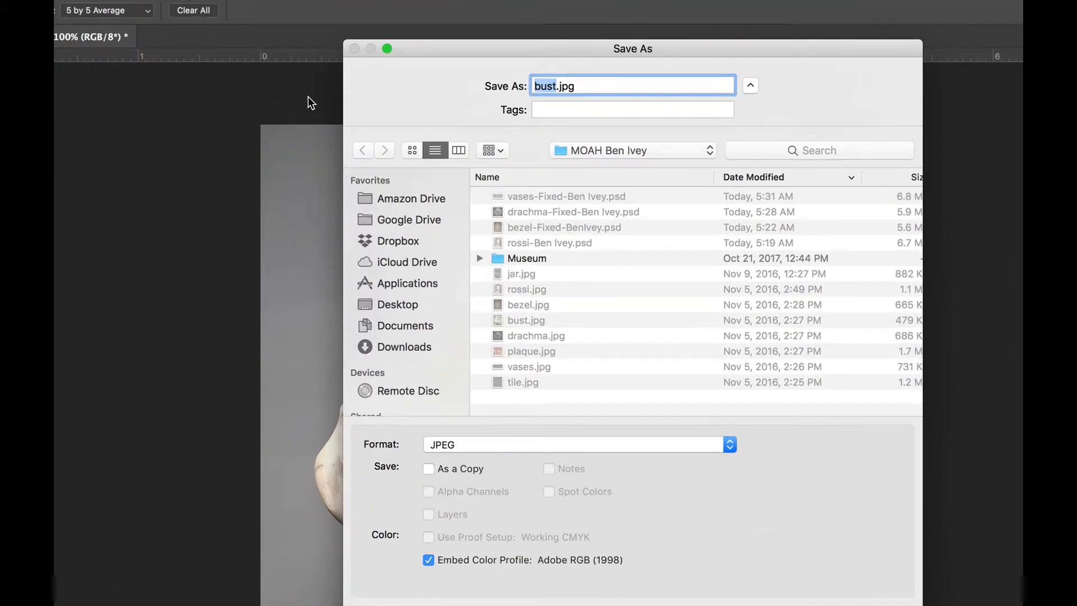
pyautogui.press('Right')
pyautogui.write('-F')
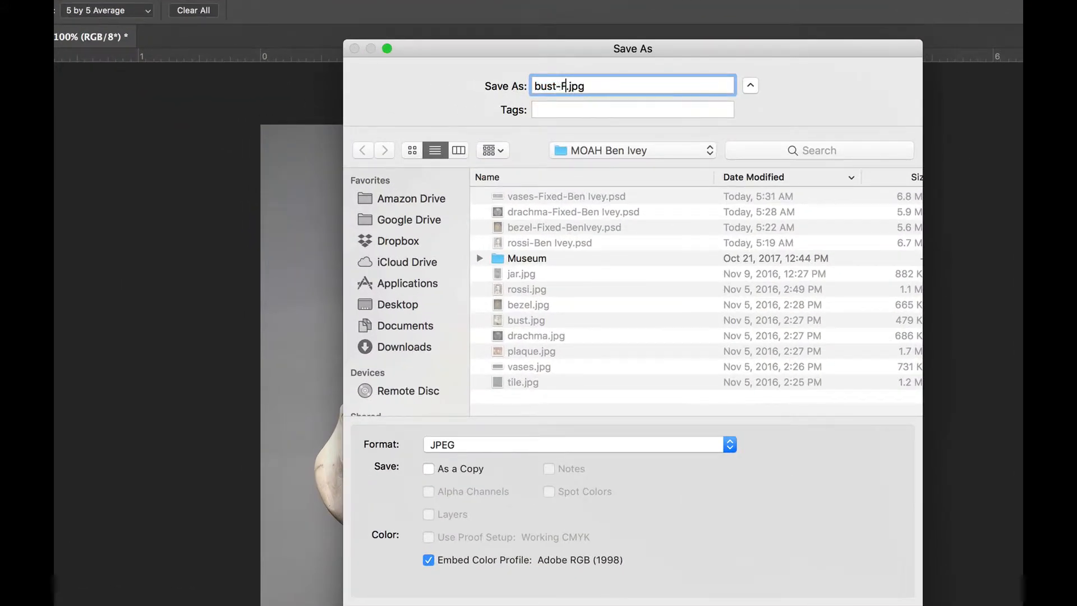
pyautogui.write('ixed=')
pyautogui.write('Ben Ivey')
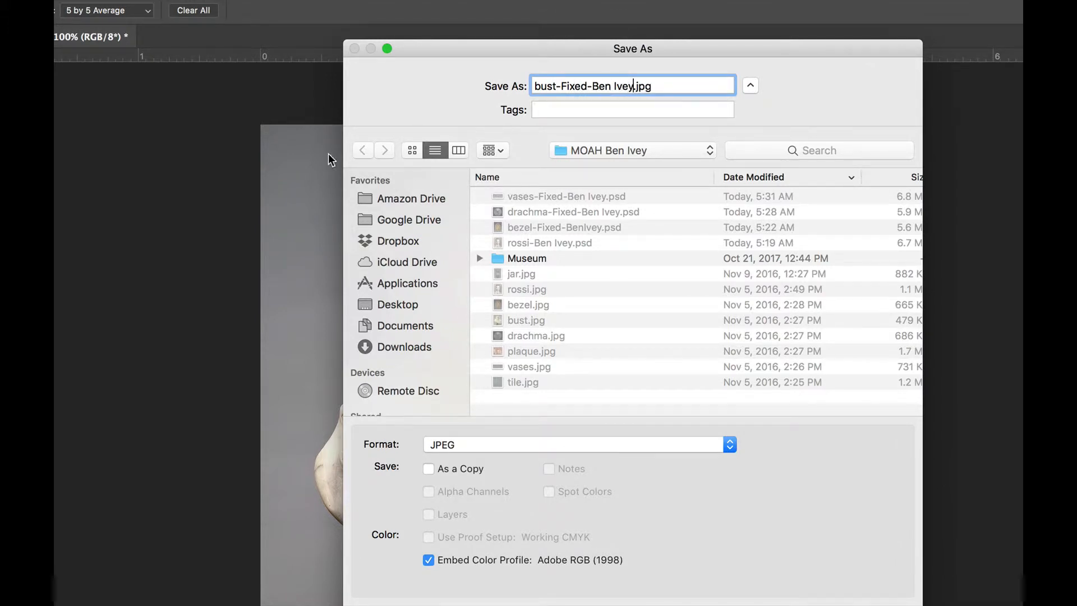
pyautogui.click(427, 446)
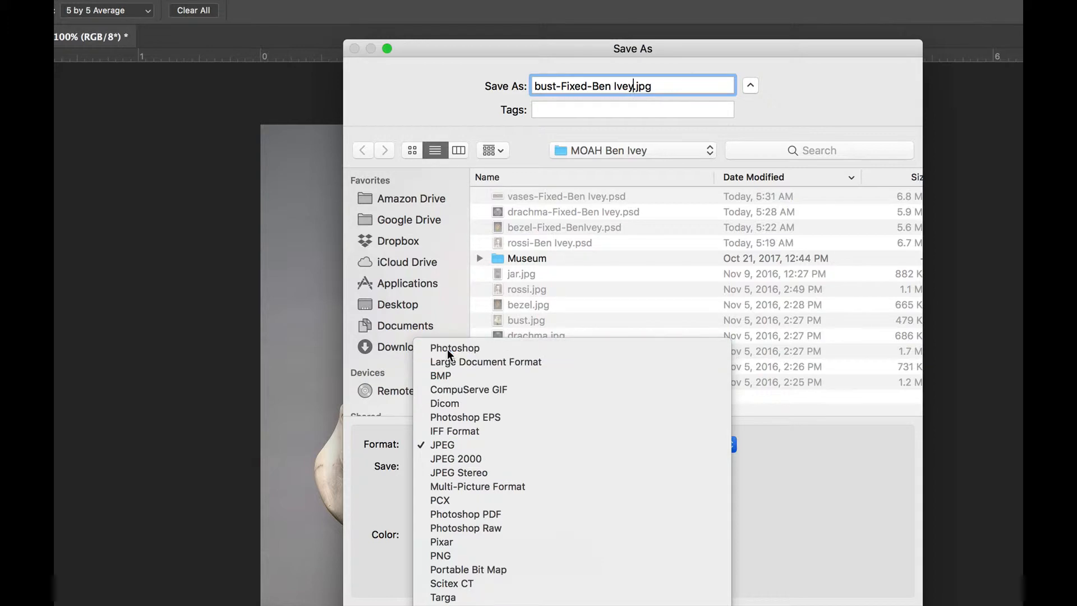
pyautogui.click(447, 349)
pyautogui.click(716, 464)
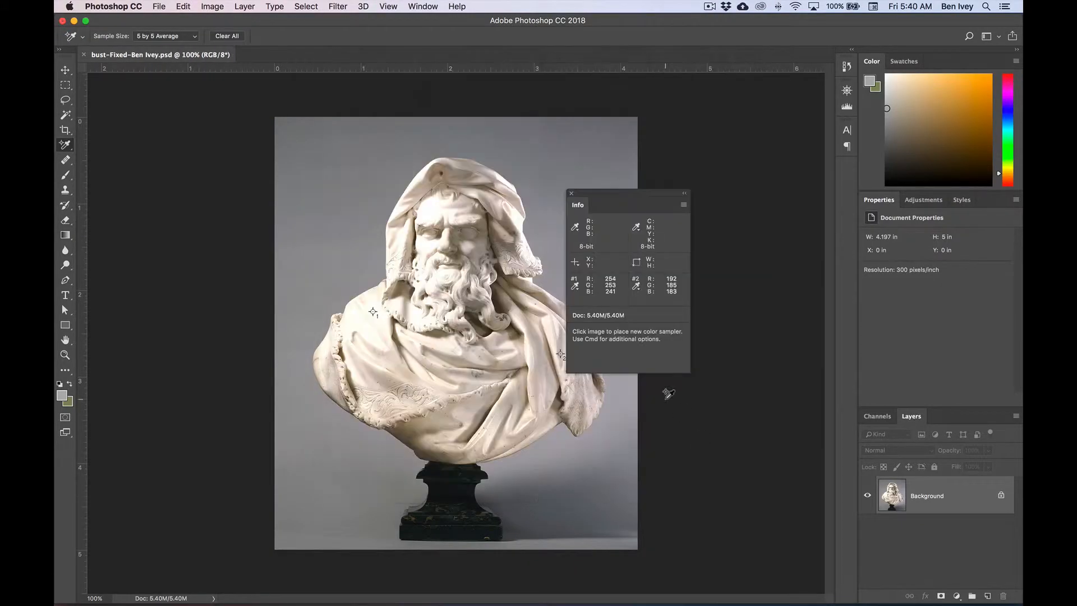
pyautogui.press('super+w')
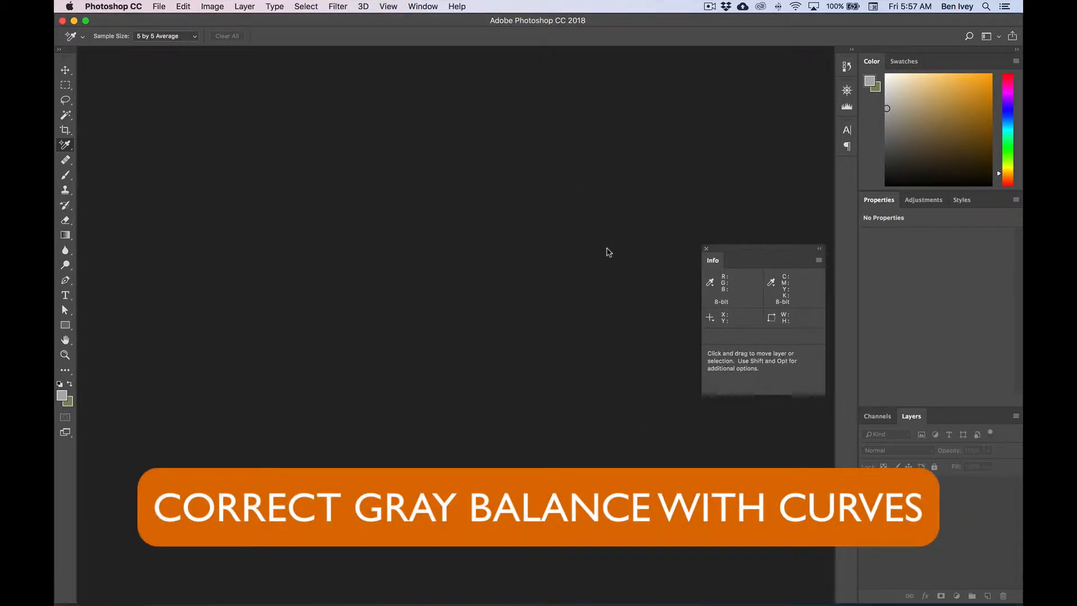
# - Open plaque.jpg and place a color sampler point on the pale pink background beside the plaque's right edge
pyautogui.click(164, 6)
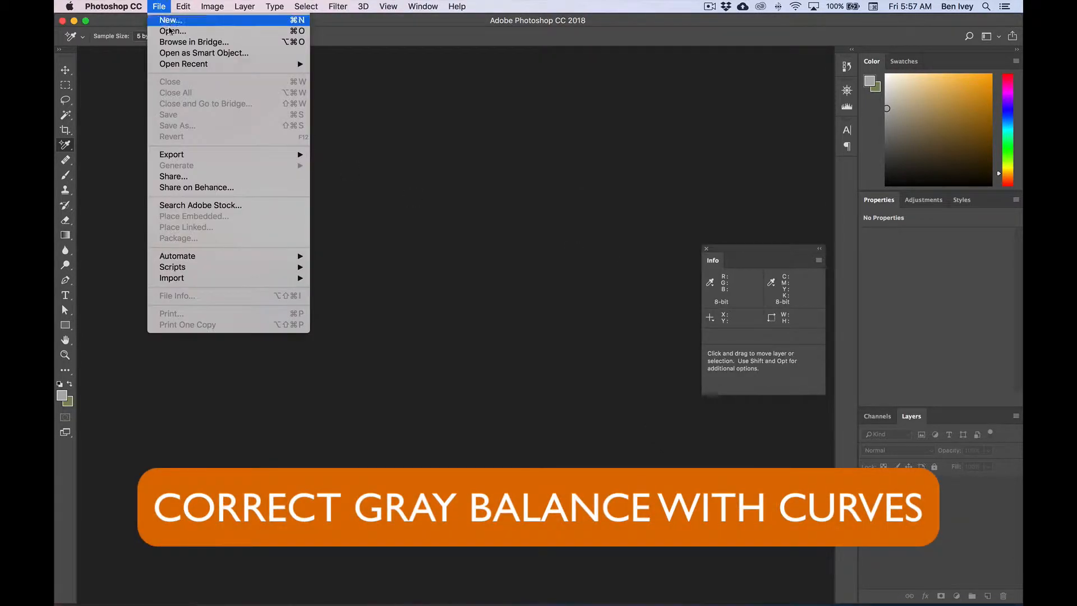
pyautogui.click(179, 33)
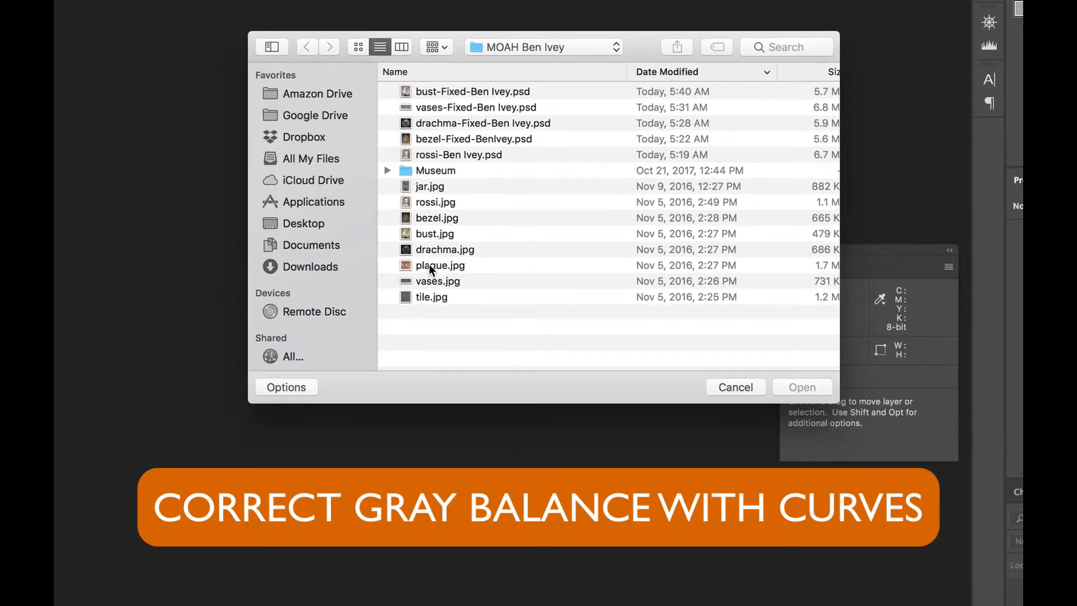
pyautogui.click(450, 261)
pyautogui.click(810, 387)
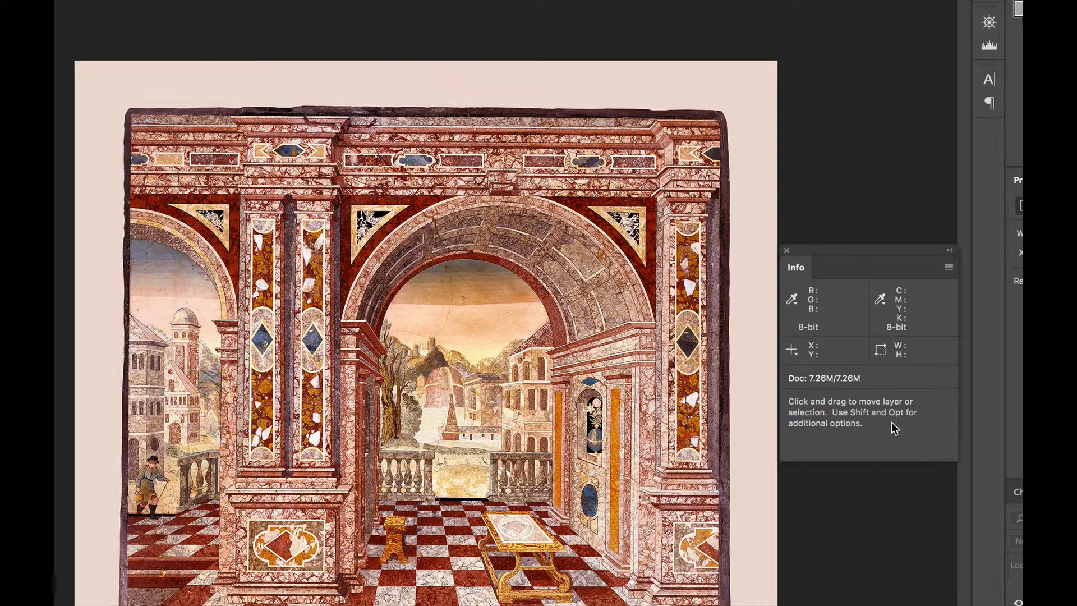
pyautogui.press('i')
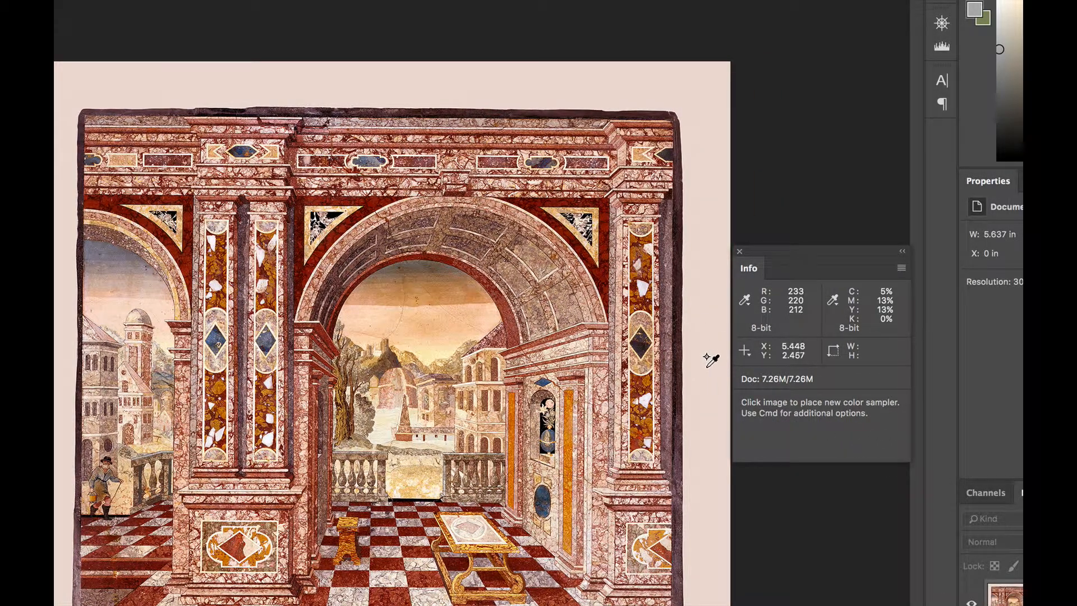
pyautogui.click(707, 367)
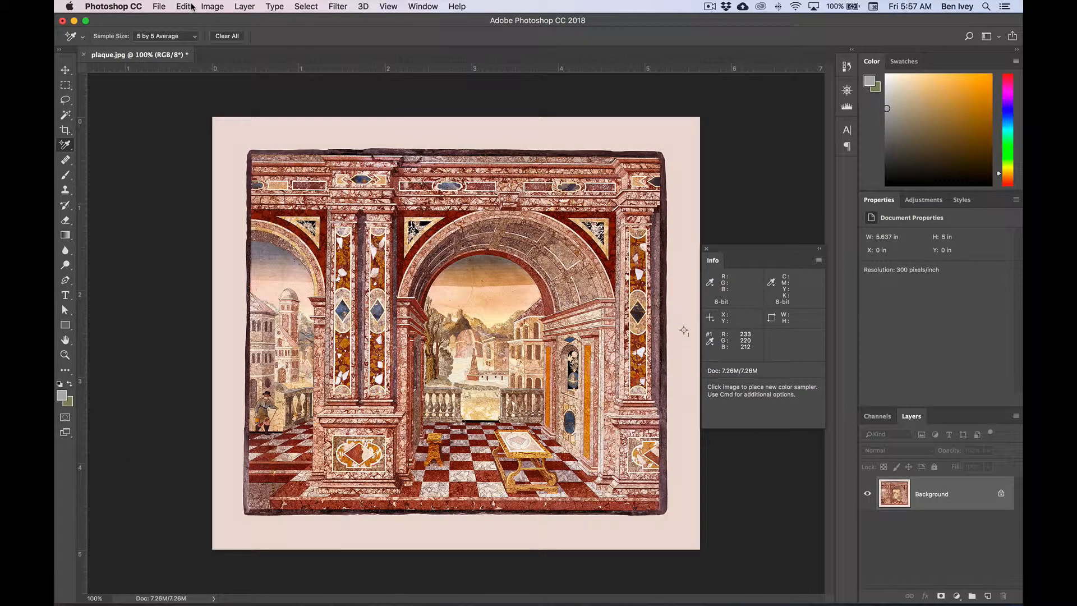
# - Start a Curves adjustment on the plaque image and add a Red channel point with input 233 and output 220
pyautogui.click(205, 7)
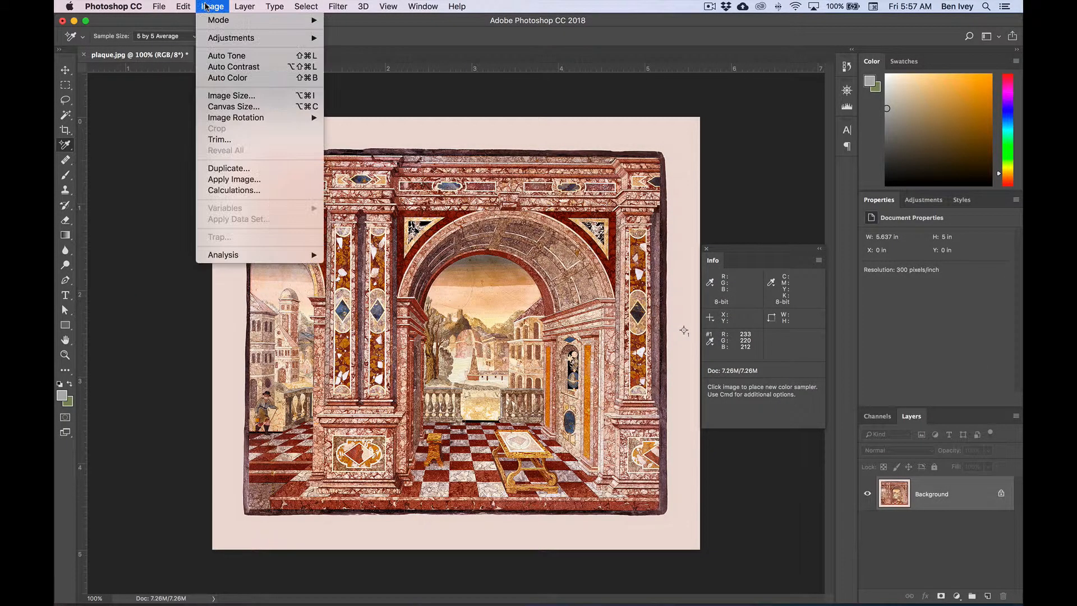
pyautogui.moveTo(214, 43)
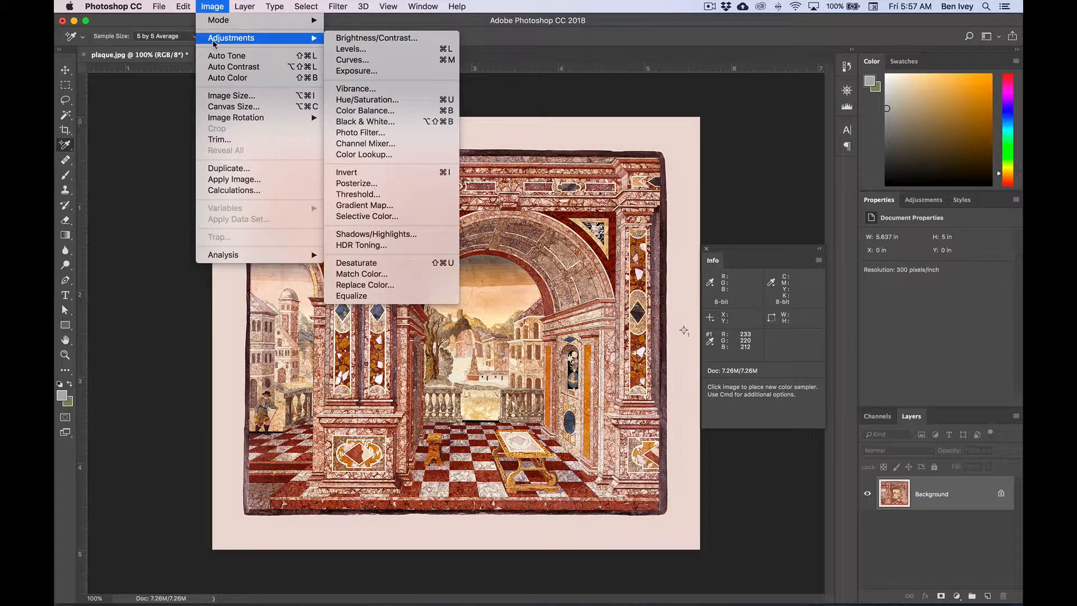
pyautogui.click(348, 59)
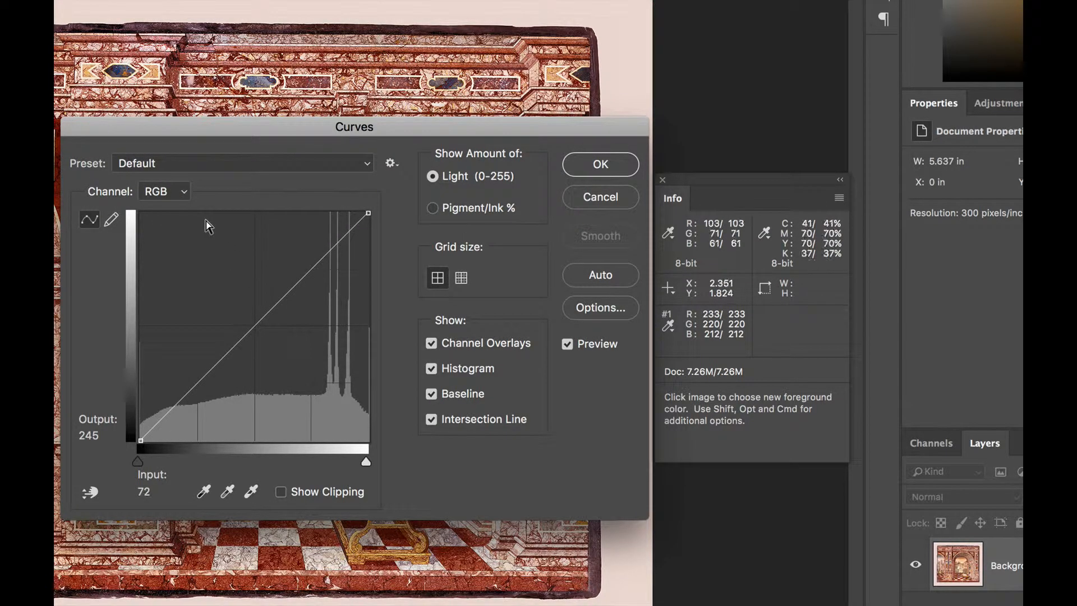
pyautogui.click(164, 195)
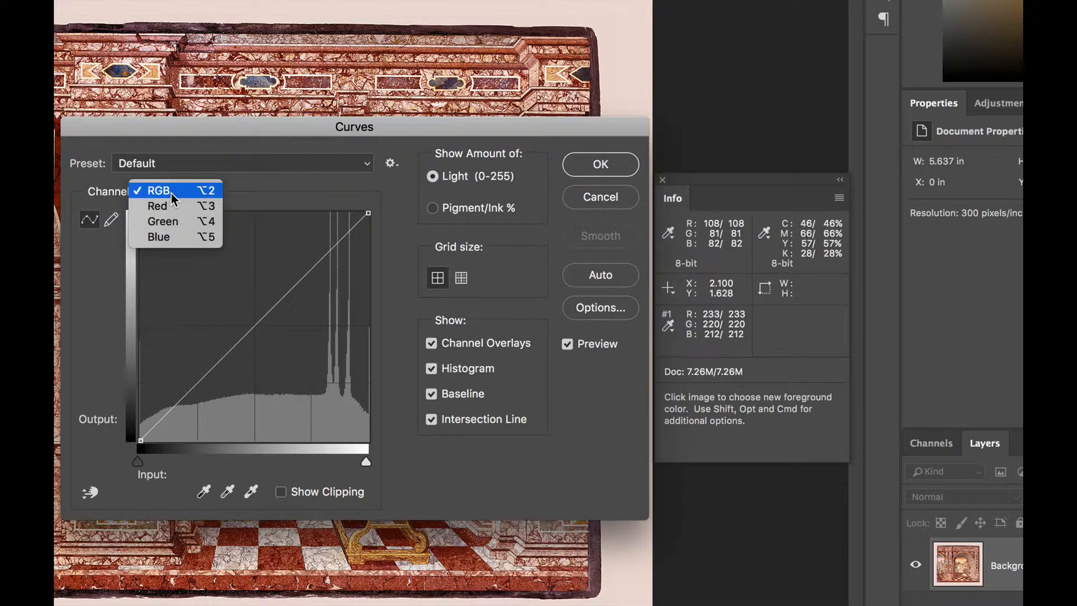
pyautogui.click(162, 206)
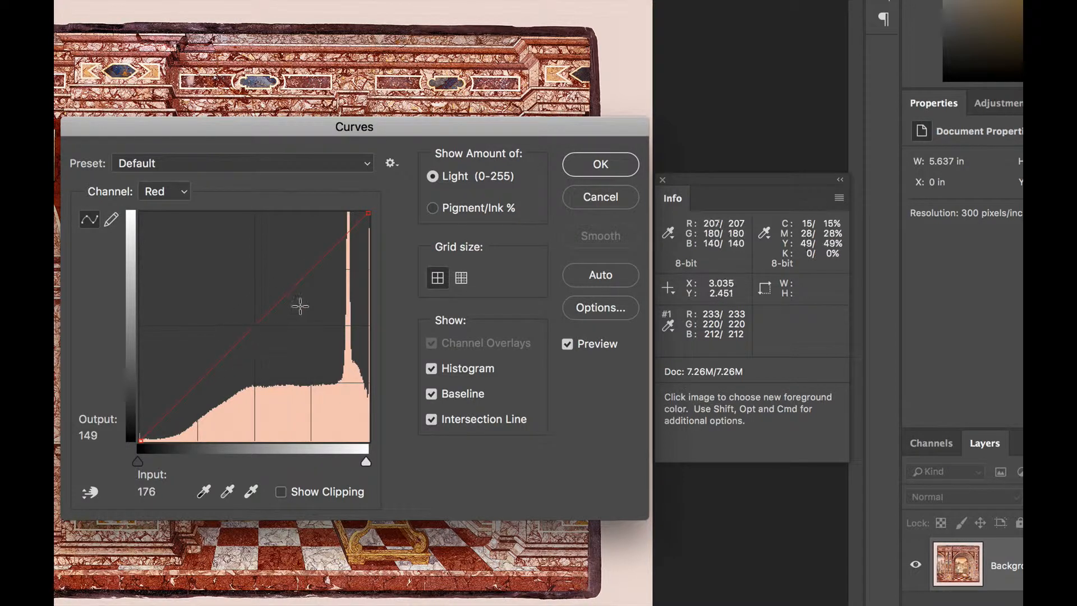
pyautogui.click(313, 270)
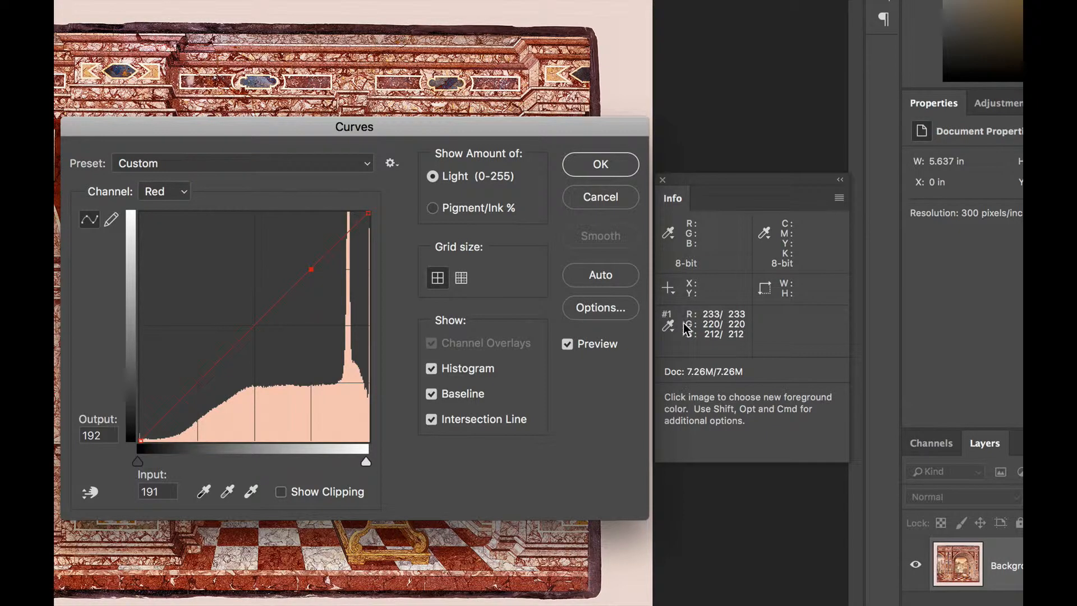
pyautogui.click(158, 492)
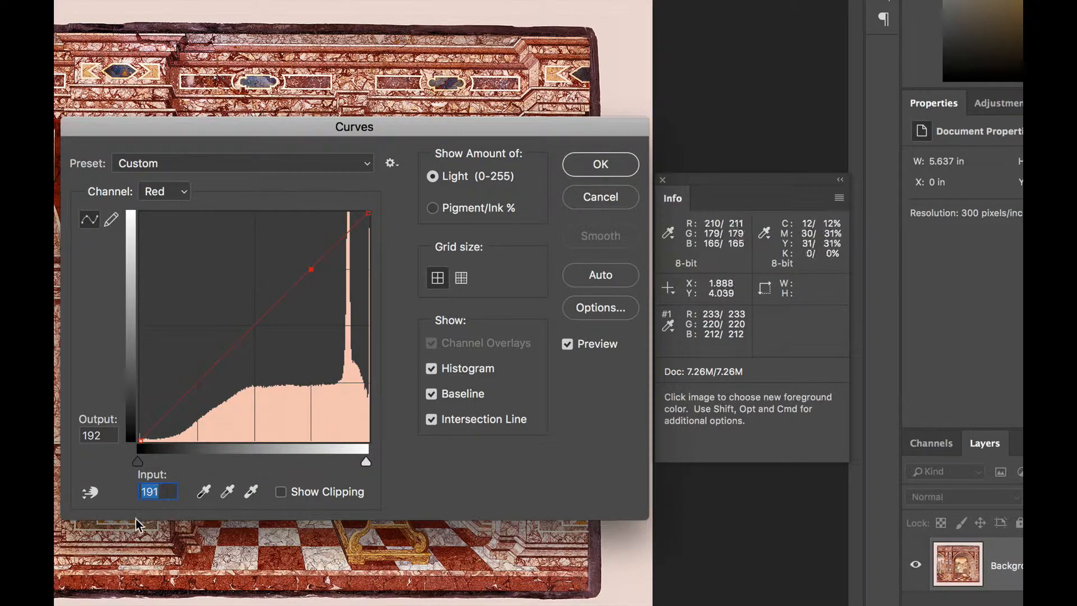
pyautogui.write('233')
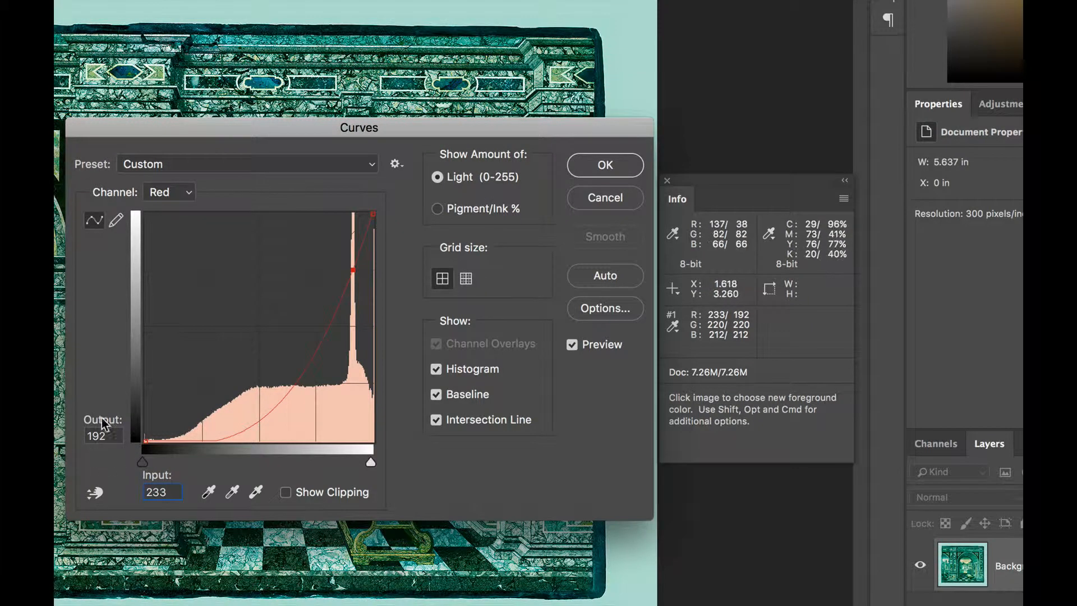
pyautogui.click(101, 436)
pyautogui.write('220')
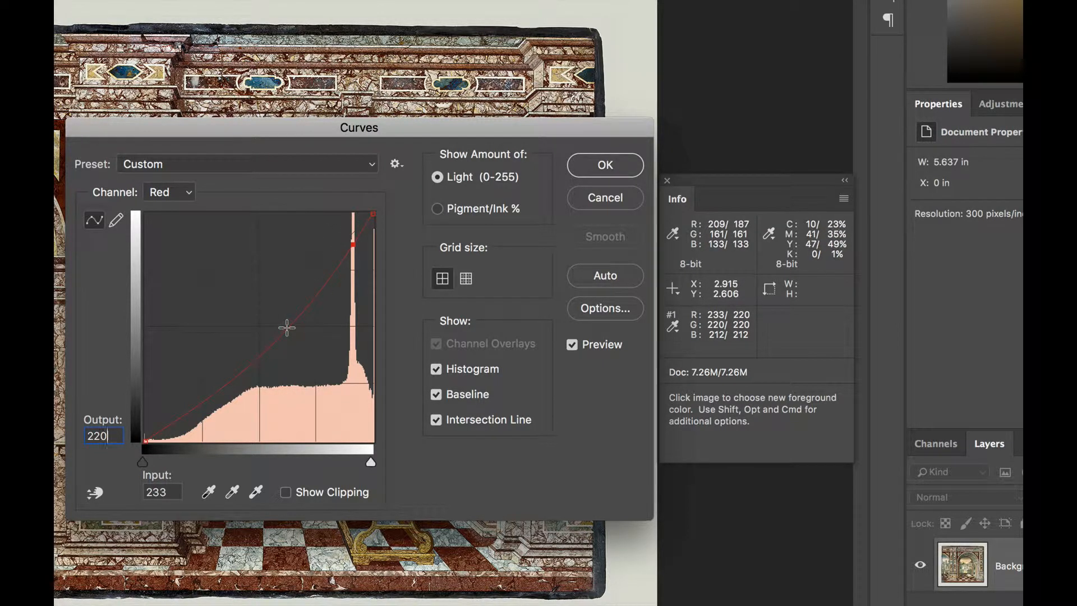
# - Add a point to the Blue channel curve with input 212 and output 220
pyautogui.click(162, 196)
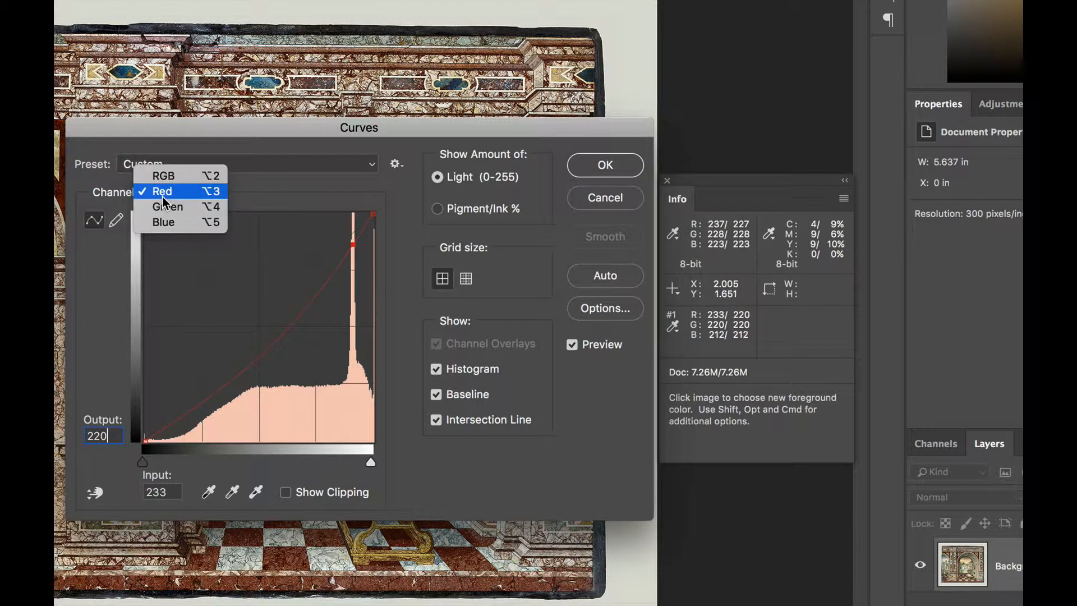
pyautogui.click(193, 223)
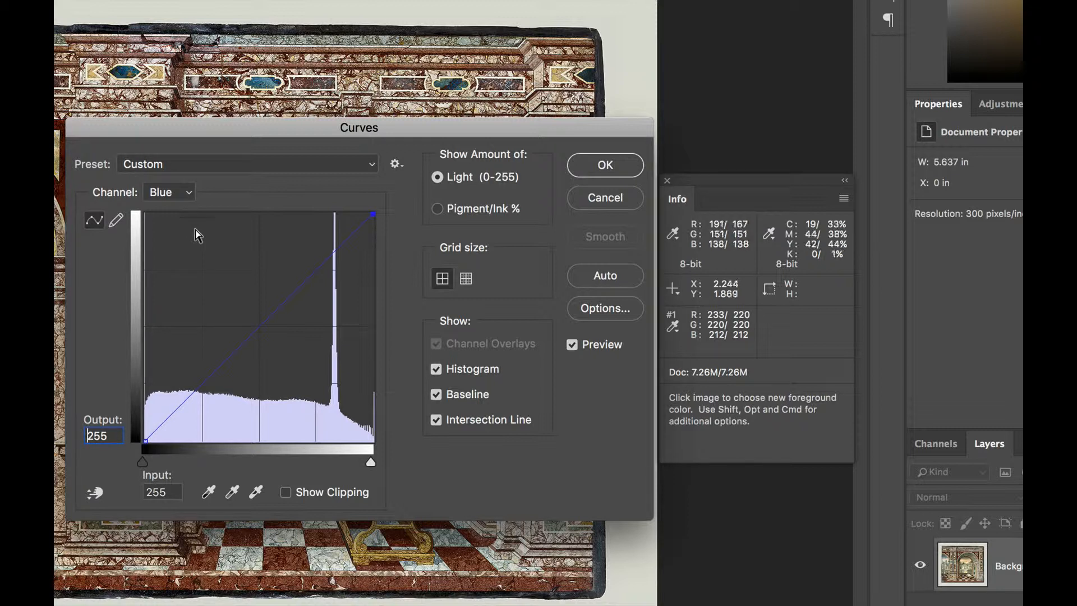
pyautogui.click(314, 272)
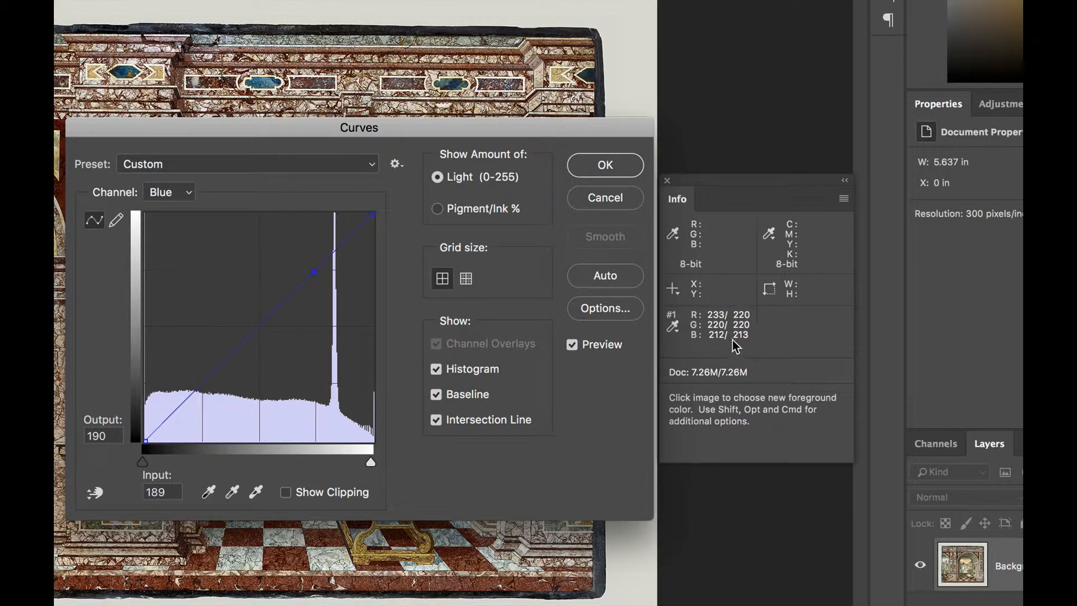
pyautogui.click(160, 492)
pyautogui.write('212')
pyautogui.doubleClick(93, 436)
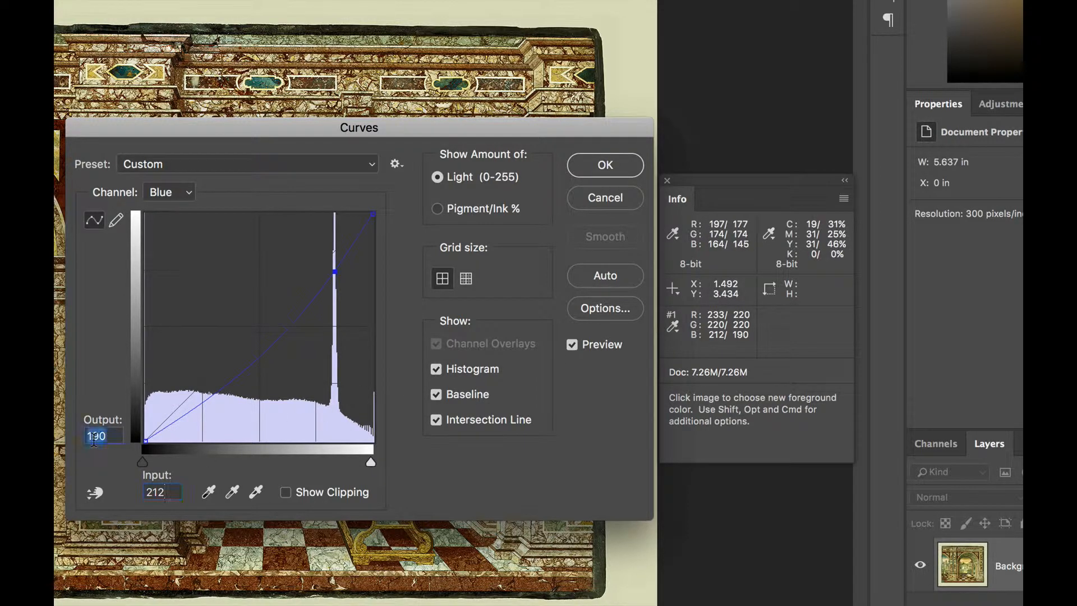
pyautogui.write('220')
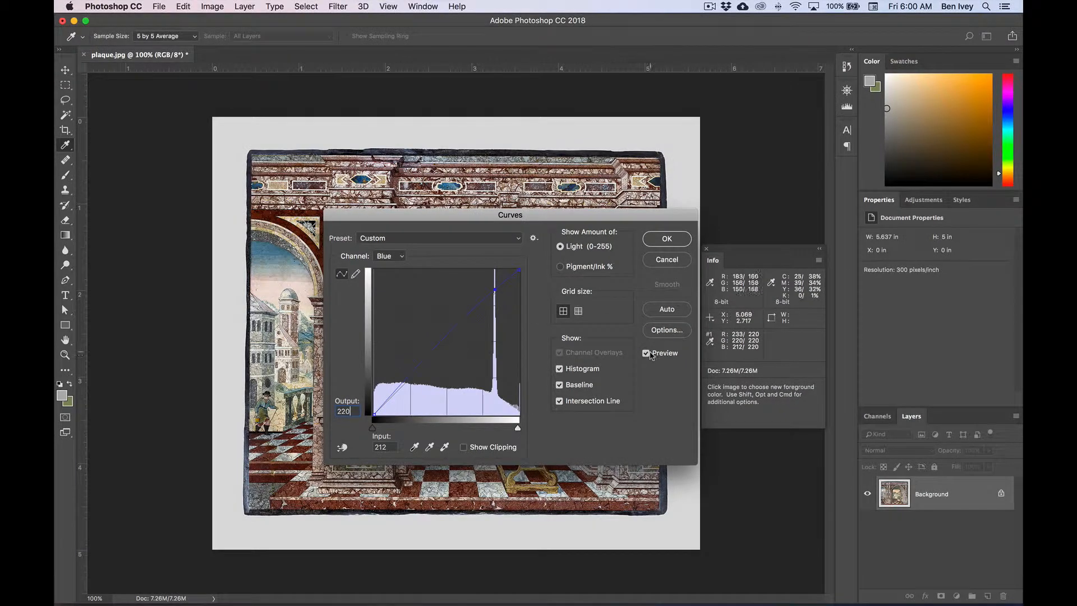
# - Compare the plaque's corrected colors with the original, uncover the image for inspection, and apply the Curves adjustment
pyautogui.click(646, 354)
pyautogui.click(646, 354)
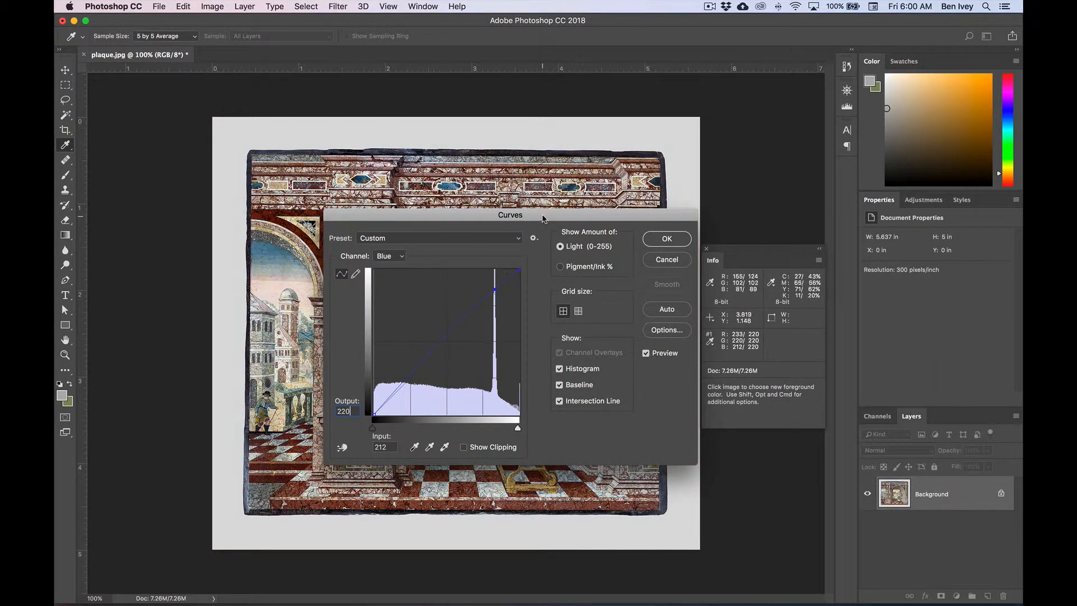
pyautogui.moveTo(541, 215); pyautogui.dragTo(812, 205)
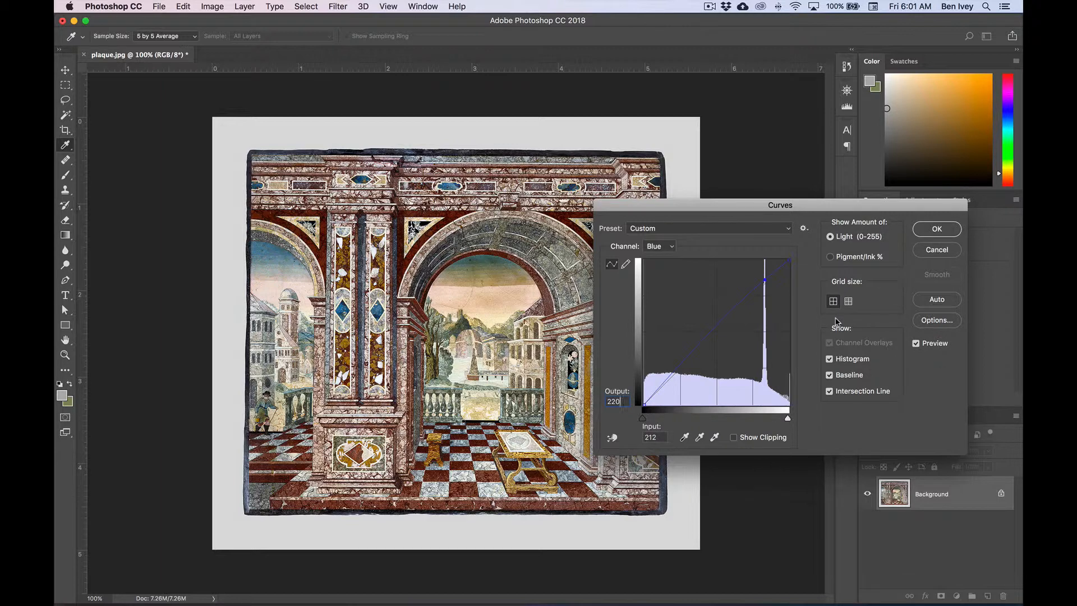
pyautogui.click(936, 229)
# - Save the corrected plaque in Photoshop format as "plaque-fixed-" followed by the author's full name, and close it
pyautogui.click(168, 6)
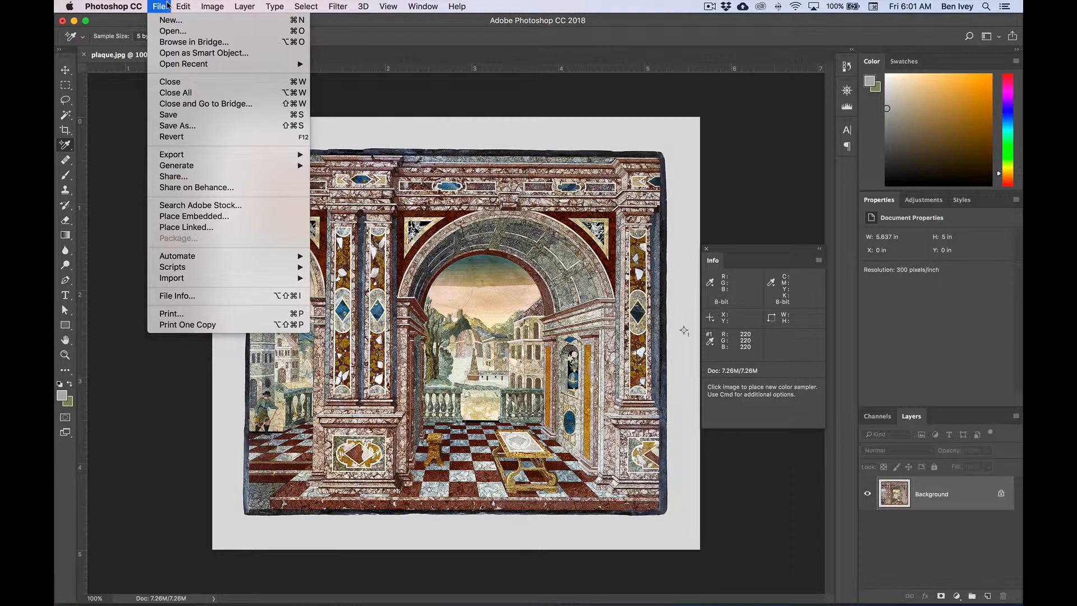
pyautogui.click(197, 124)
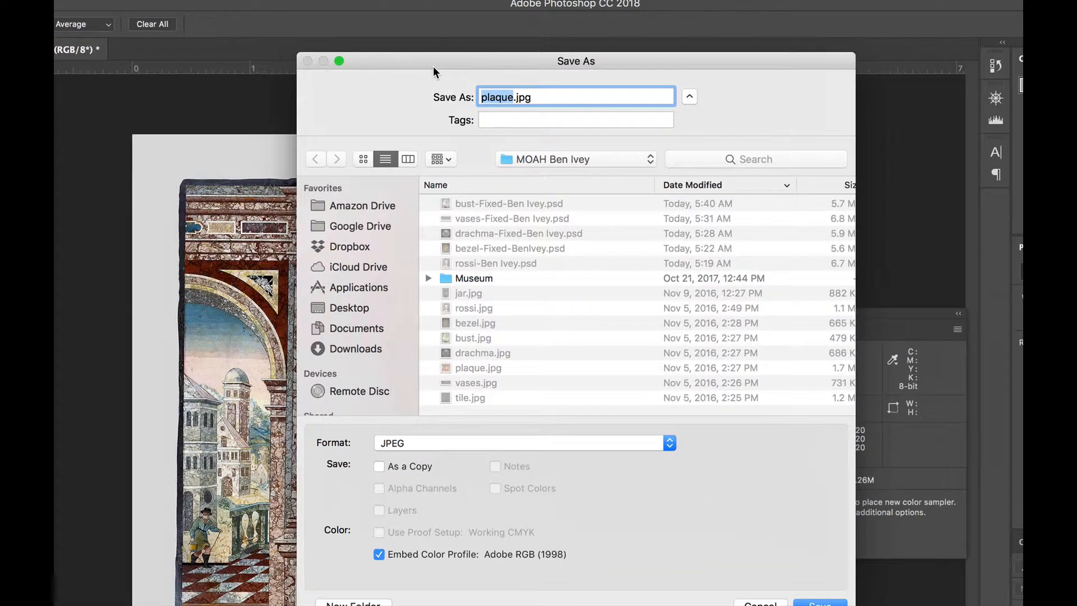
pyautogui.press('Right')
pyautogui.write('-fixed')
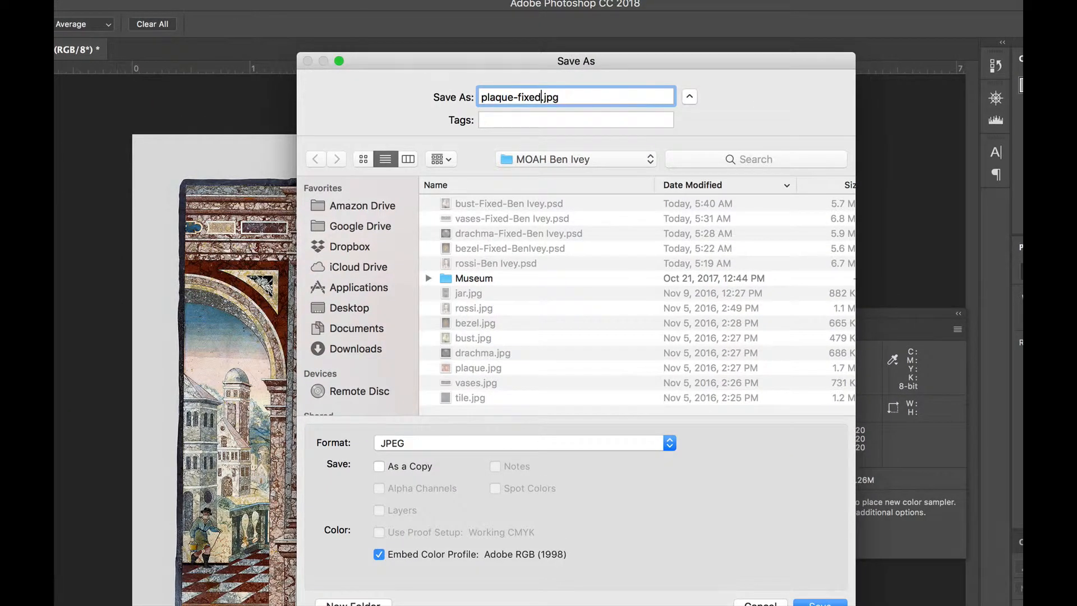
pyautogui.write('-ben ivey')
pyautogui.click(396, 443)
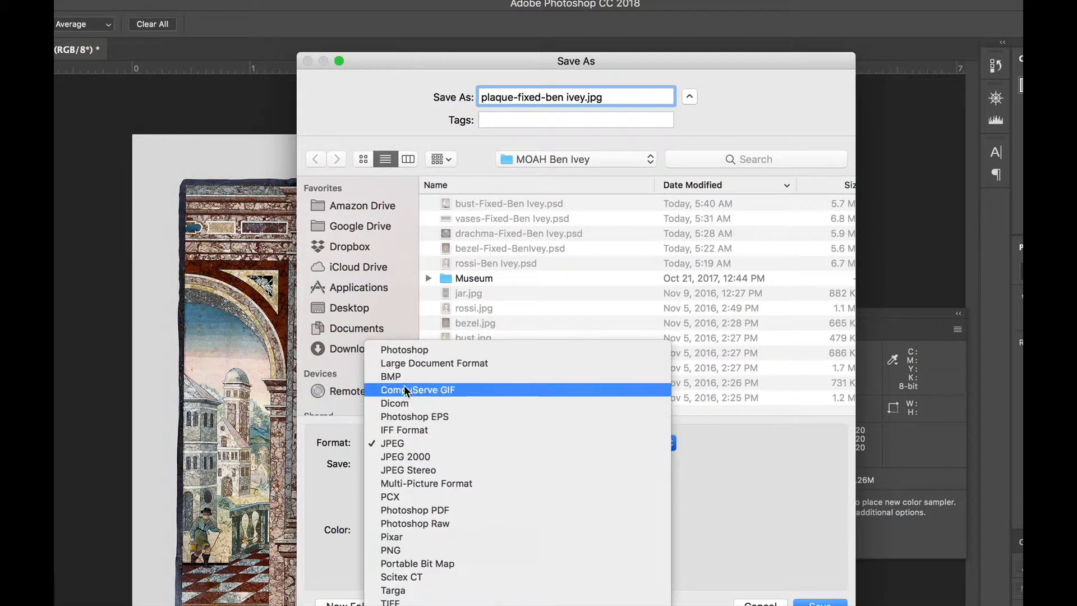
pyautogui.click(400, 353)
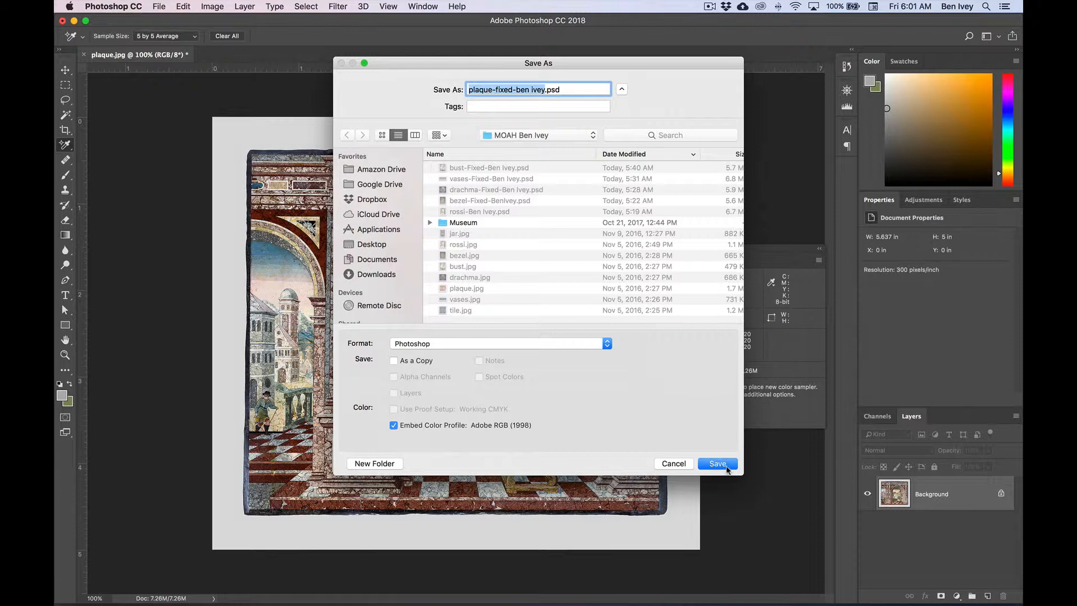
pyautogui.click(726, 466)
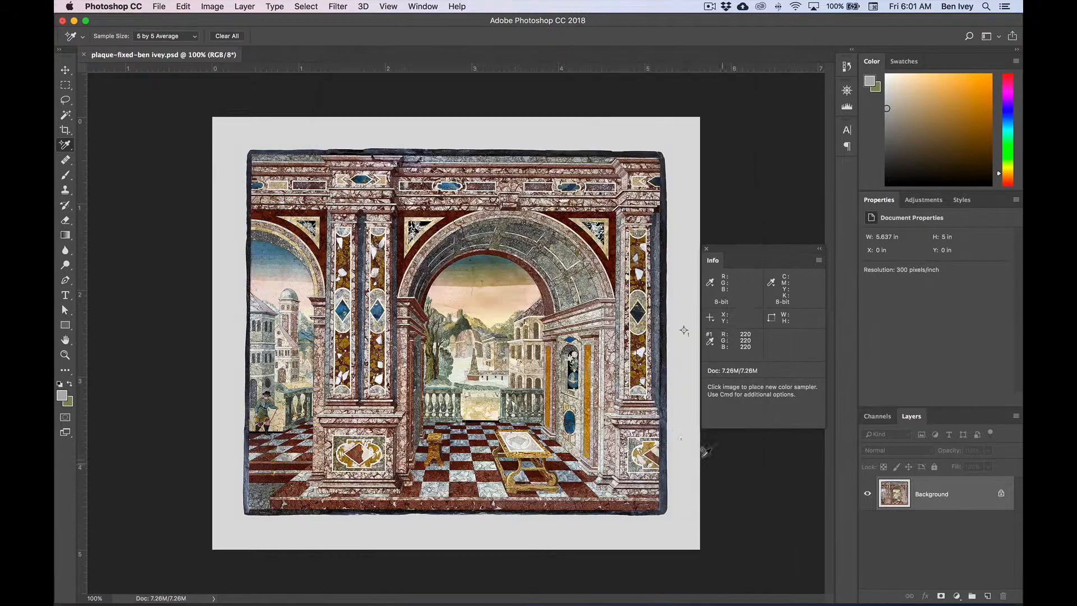
pyautogui.press('super+w')
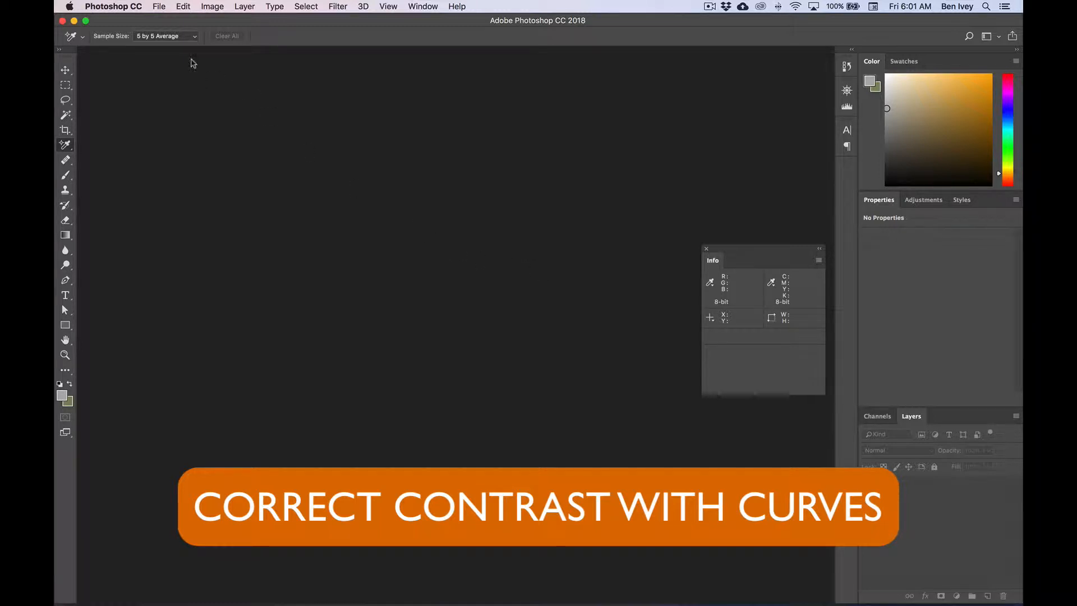
# - Open tile.jpg and start a Curves adjustment on it
pyautogui.click(160, 6)
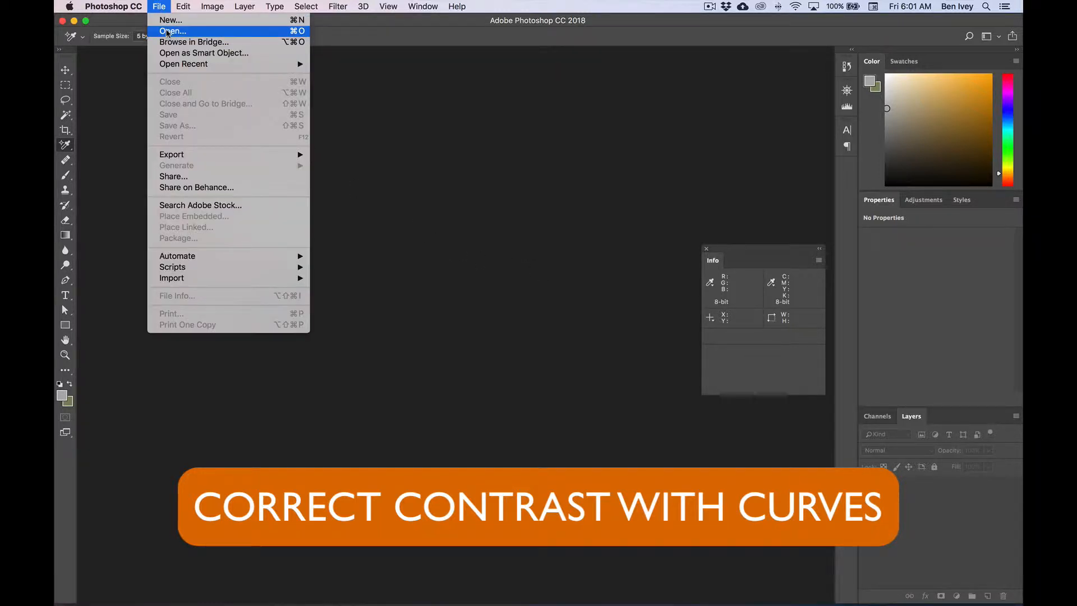
pyautogui.click(167, 33)
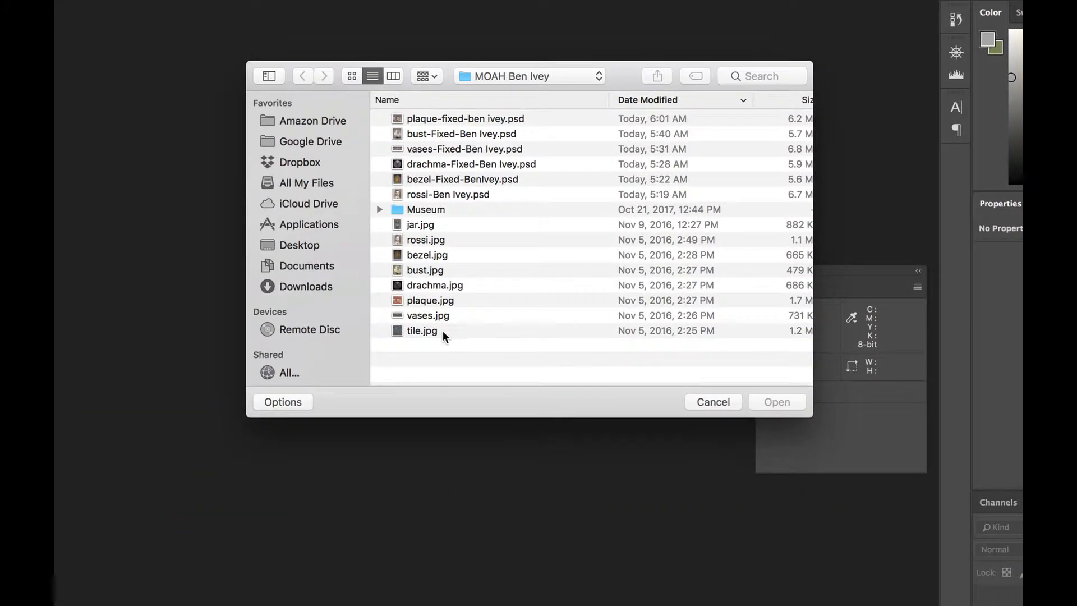
pyautogui.click(464, 293)
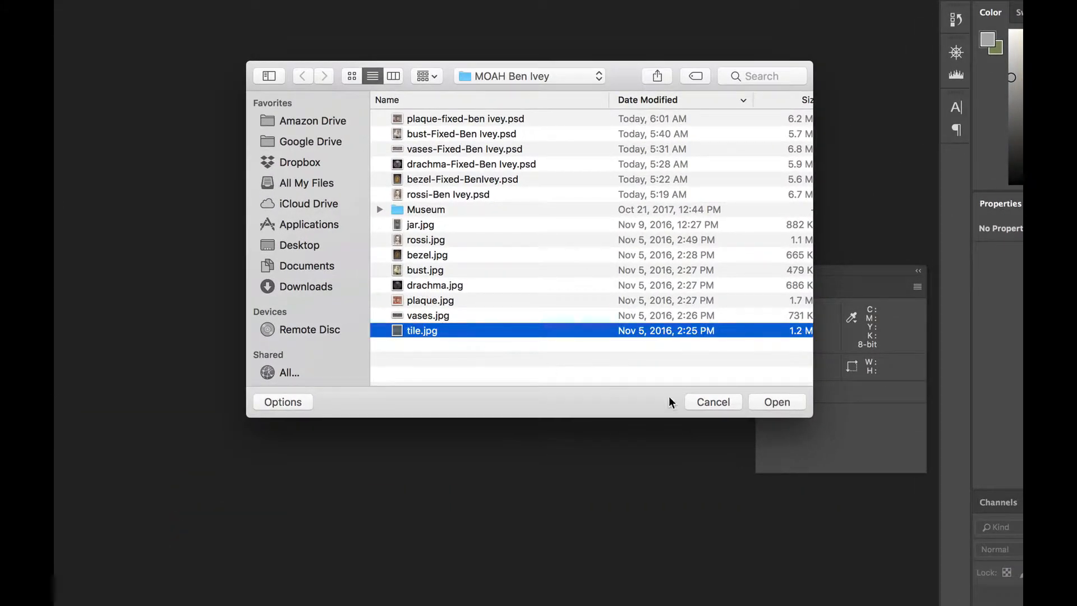
pyautogui.click(777, 403)
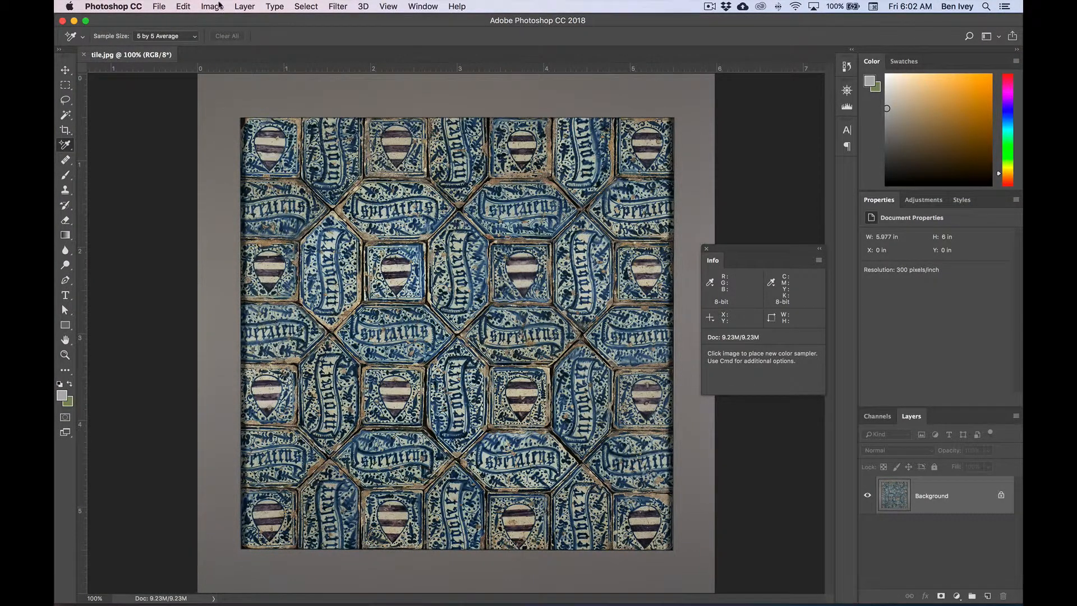
pyautogui.click(219, 6)
pyautogui.moveTo(227, 38)
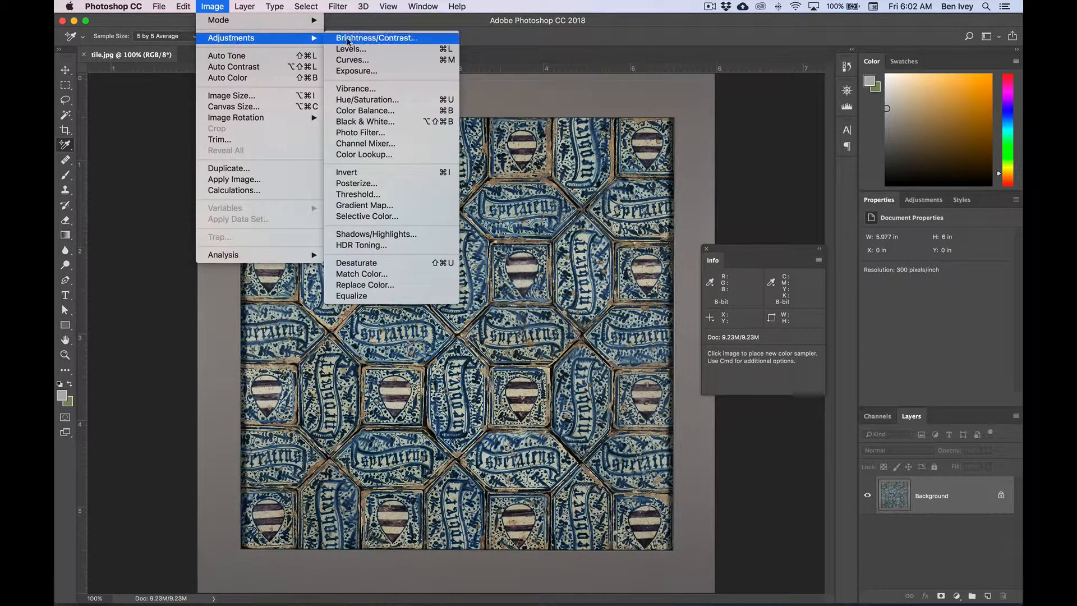
pyautogui.click(396, 60)
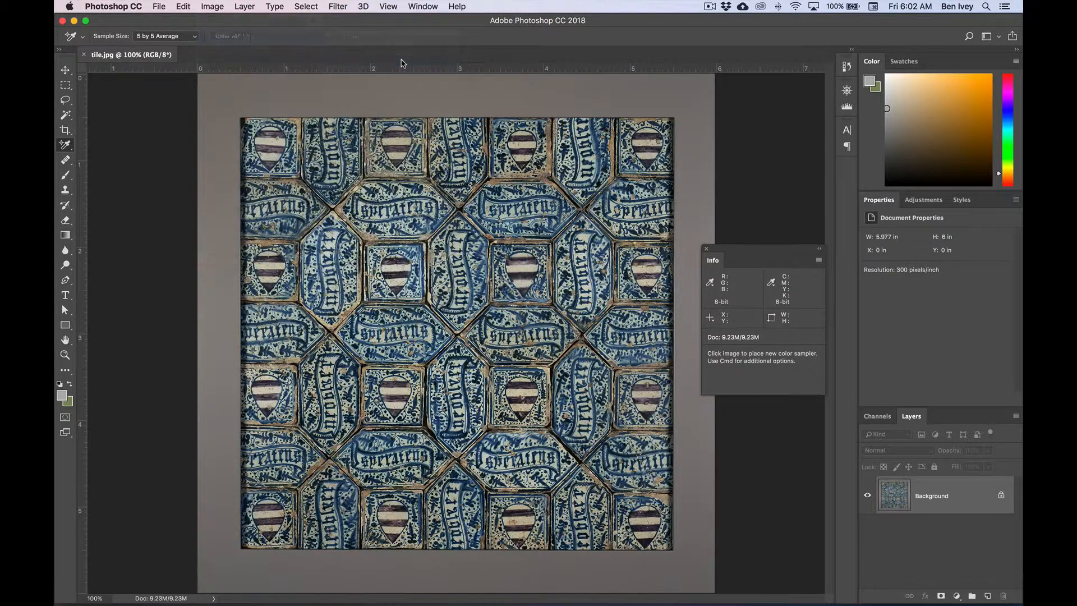
pyautogui.moveTo(690, 202); pyautogui.dragTo(454, 122)
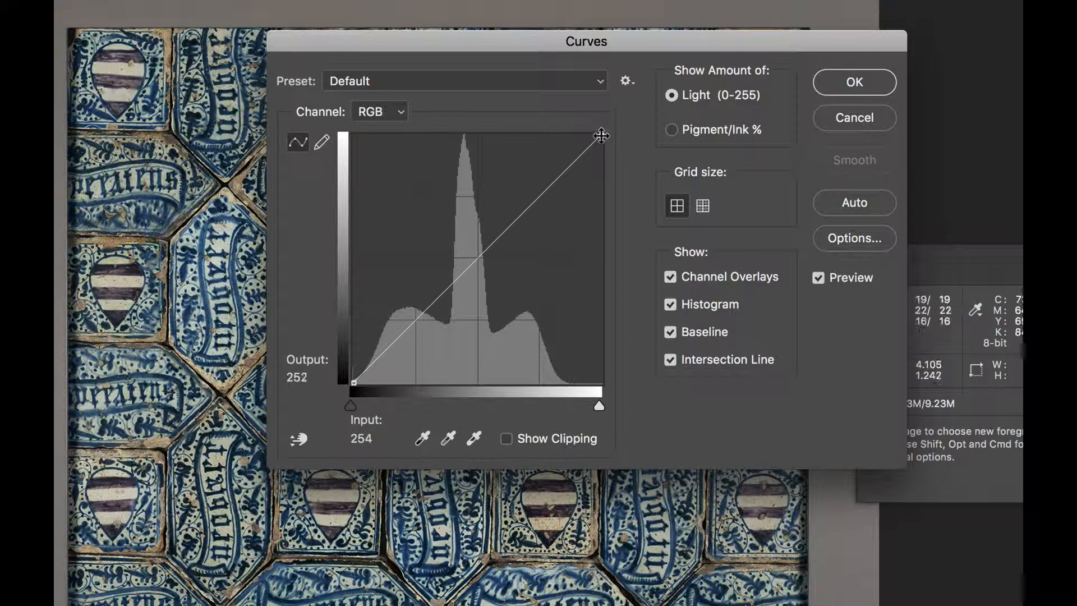
# - Move the RGB curve's white point to input 223 and output 253, checking the highlights with the clipping display
pyautogui.moveTo(601, 135); pyautogui.dragTo(568, 130)
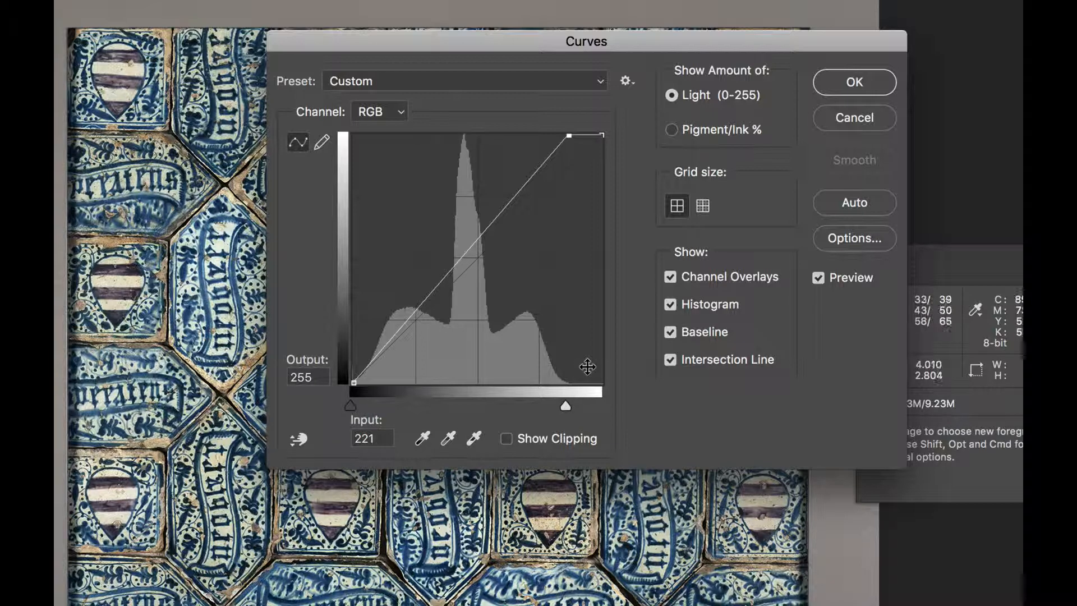
pyautogui.click(507, 439)
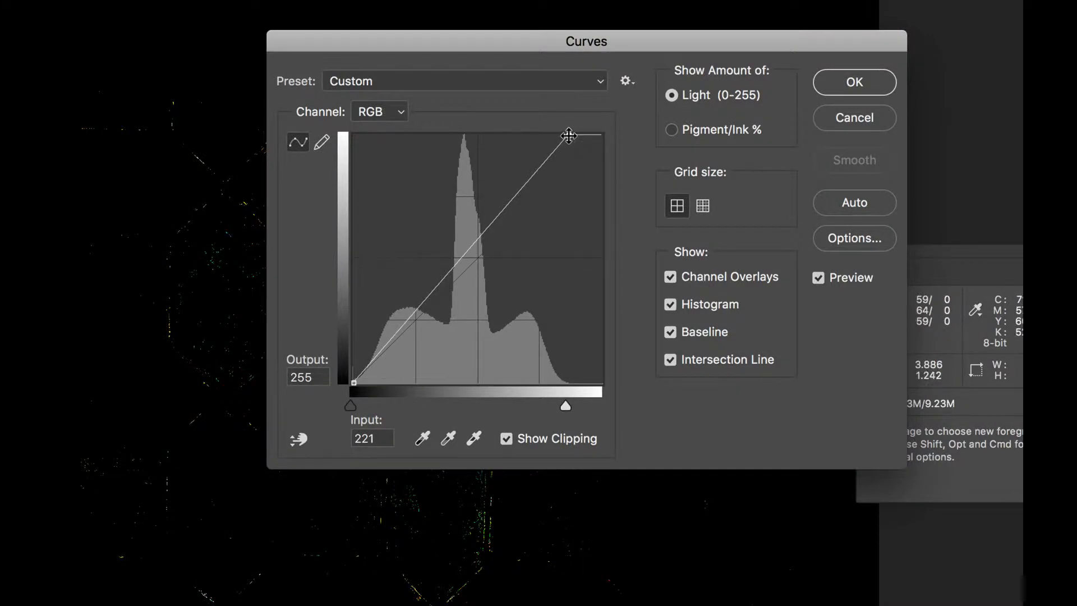
pyautogui.moveTo(569, 136)
pyautogui.mouseDown()
pyautogui.moveTo(581, 134)
pyautogui.moveTo(540, 135)
pyautogui.moveTo(571, 137)
pyautogui.mouseUp()
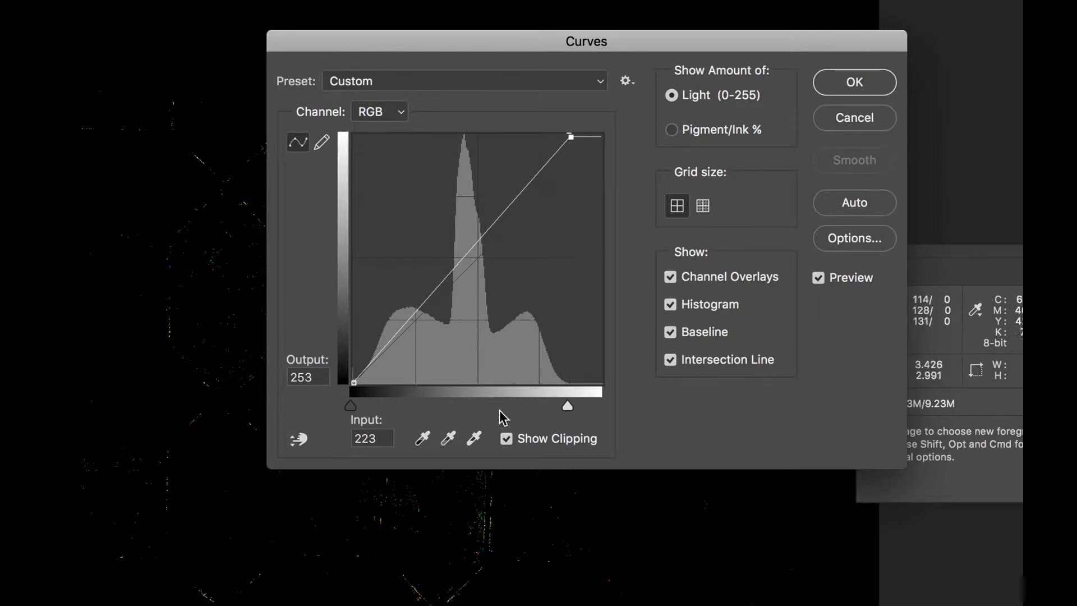
pyautogui.click(507, 441)
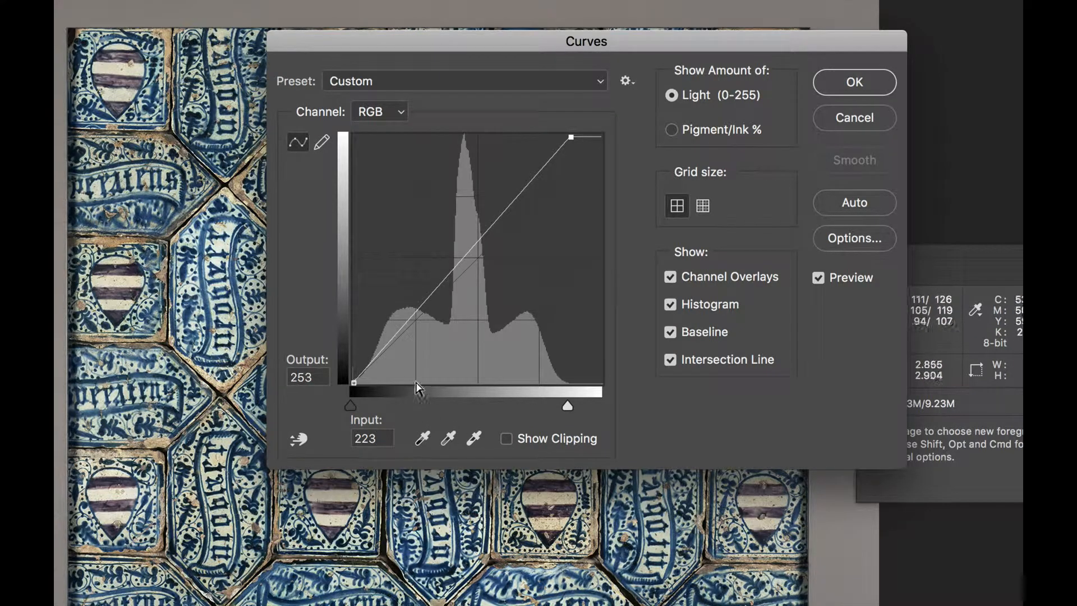
# - Add two RGB curve points: shadows at input 62, output 57, and highlights at input 158, output 206
pyautogui.click(413, 315)
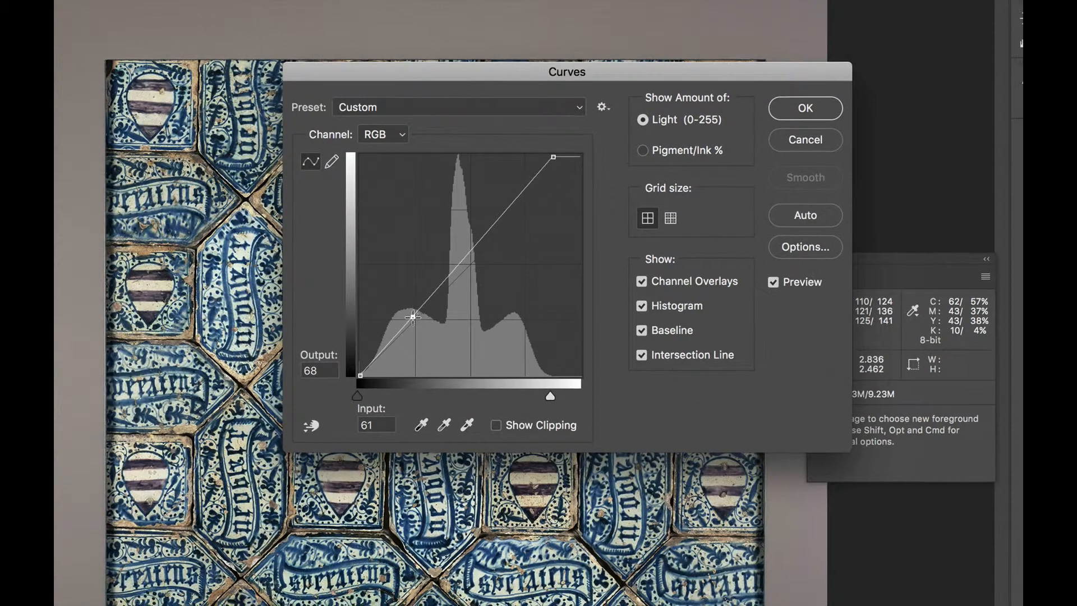
pyautogui.moveTo(413, 317); pyautogui.dragTo(412, 339)
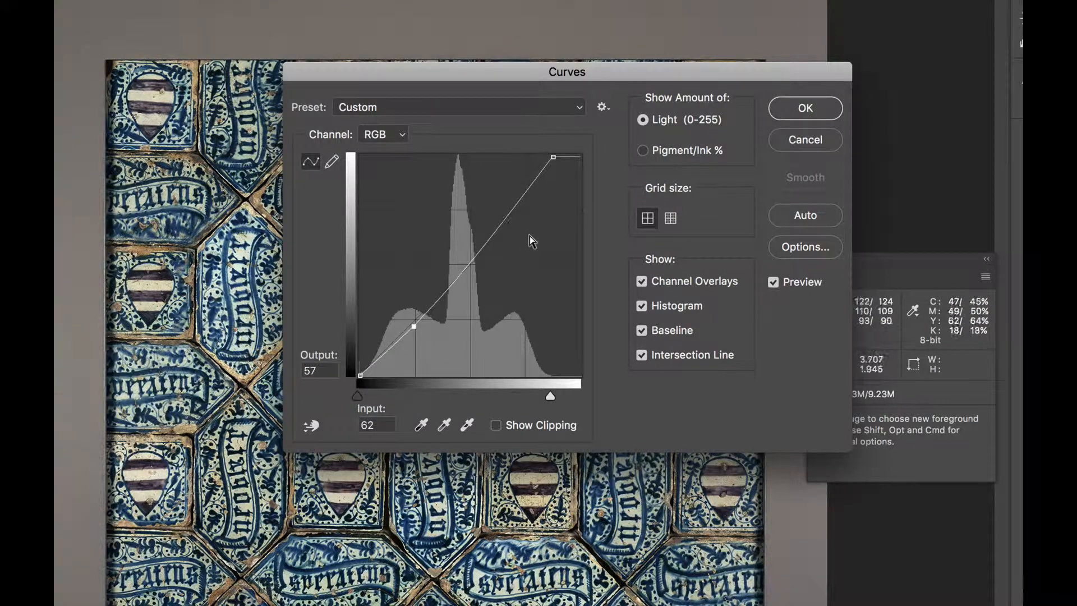
pyautogui.click(503, 221)
pyautogui.moveTo(503, 220); pyautogui.dragTo(497, 198)
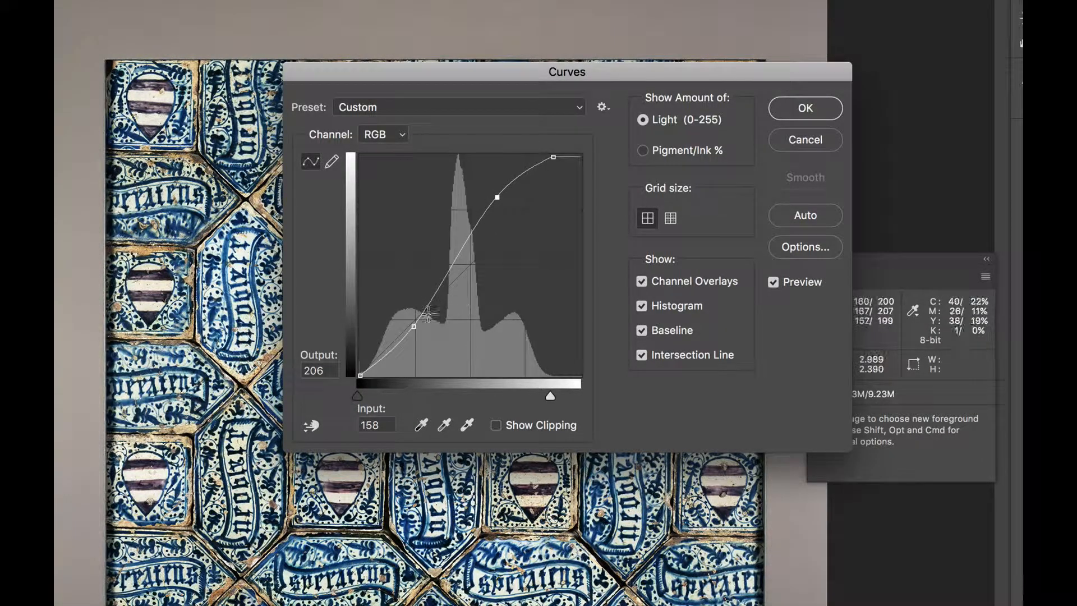
# - Deepen the shadow point to about input 63, output 48, apply the curve, and compare the tile image with its original
pyautogui.moveTo(414, 326); pyautogui.dragTo(413, 334)
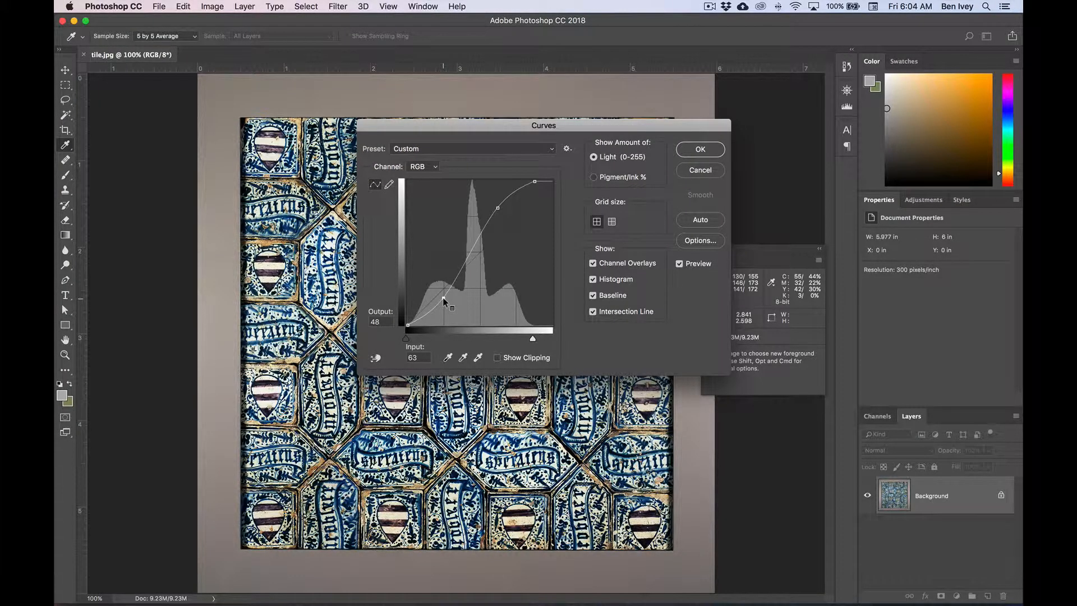
pyautogui.moveTo(443, 302); pyautogui.dragTo(444, 297)
pyautogui.click(703, 150)
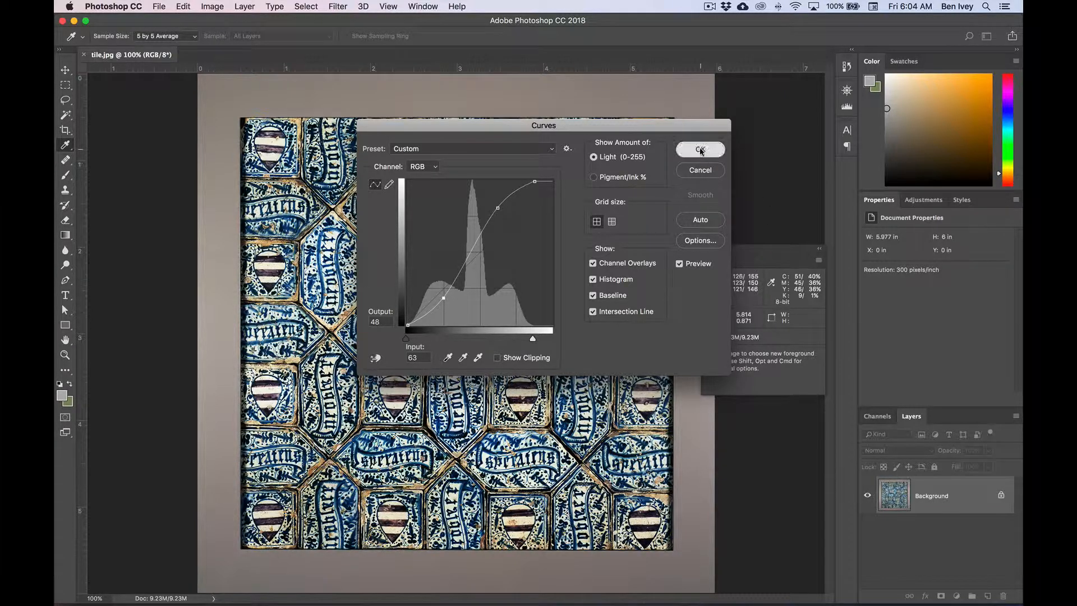
pyautogui.press('super+z')
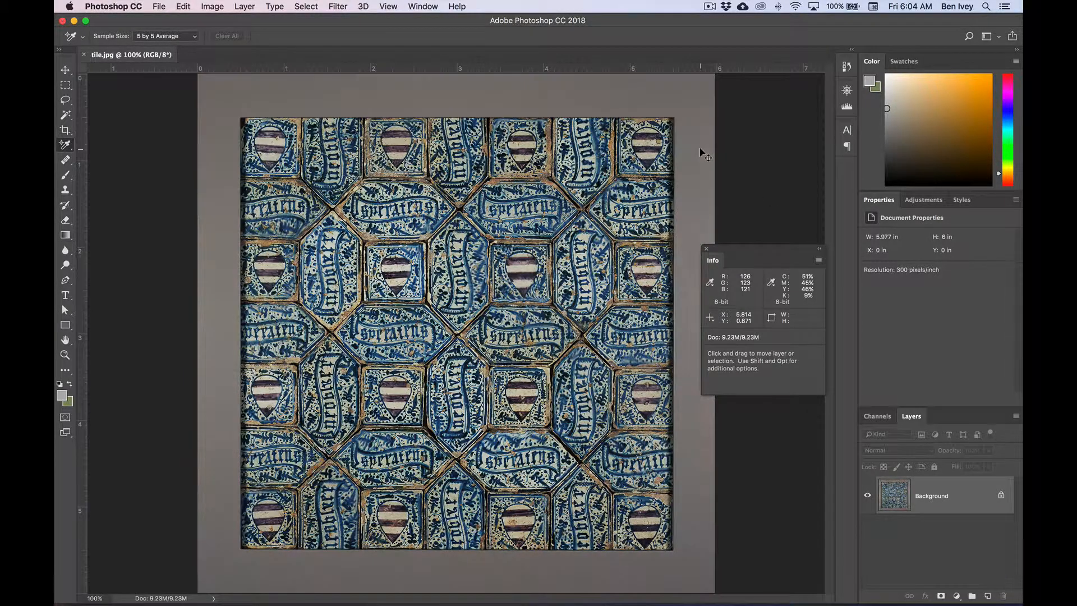
pyautogui.press('super+z')
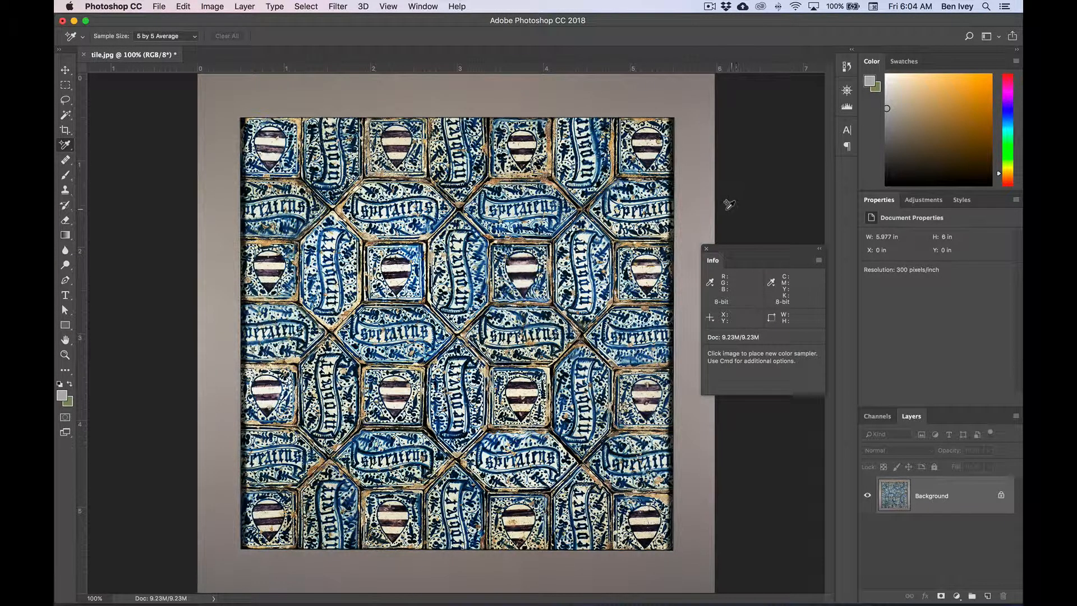
# - Save the corrected tile image in Photoshop format as "tile-Fixed-" followed by the author's full name, and close it
pyautogui.click(157, 7)
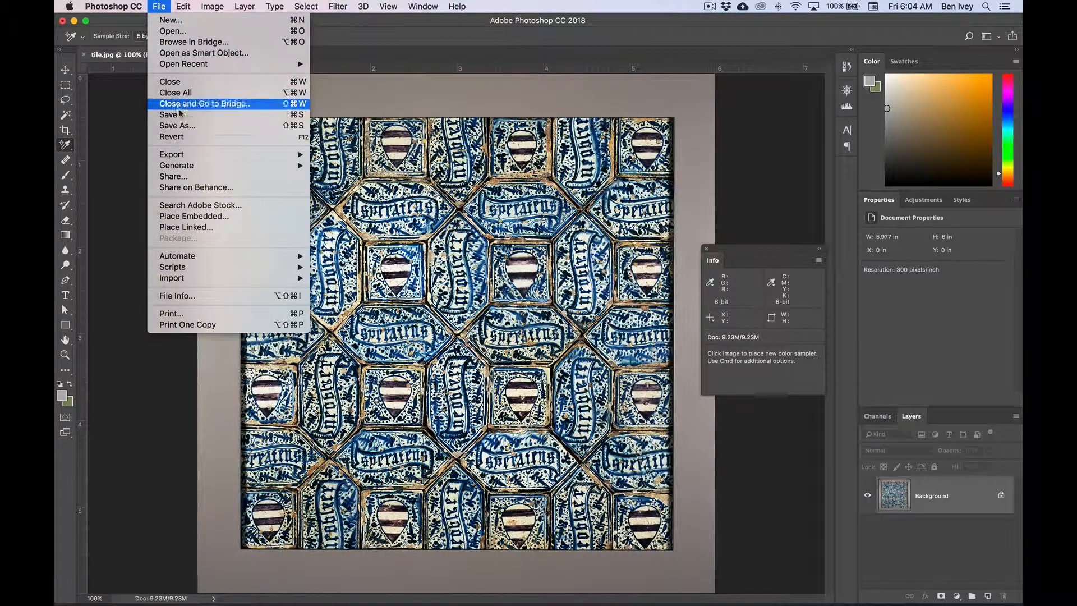
pyautogui.click(190, 128)
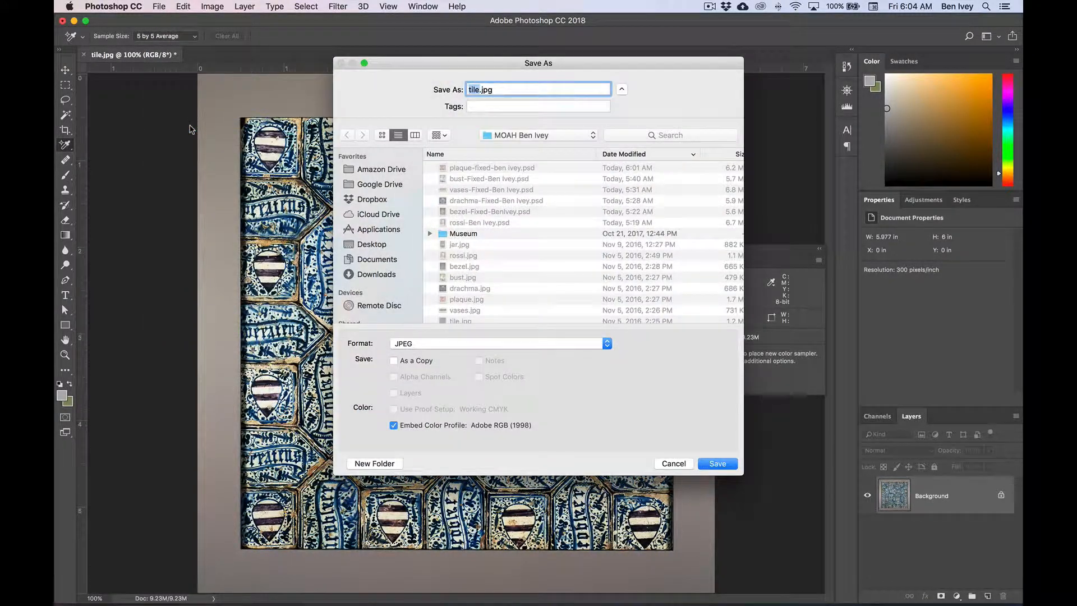
pyautogui.click(542, 342)
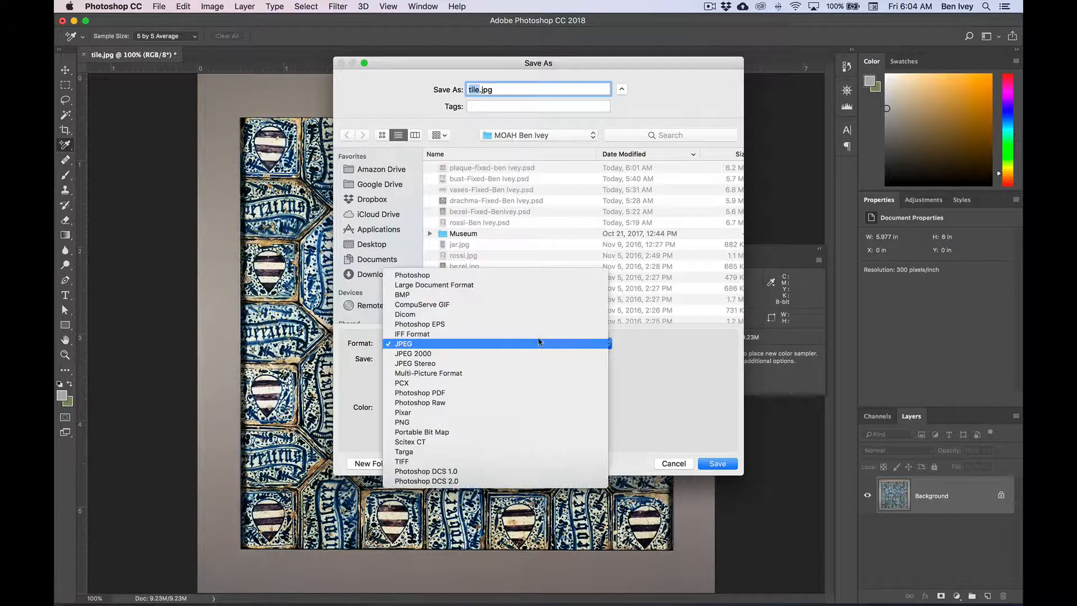
pyautogui.click(515, 280)
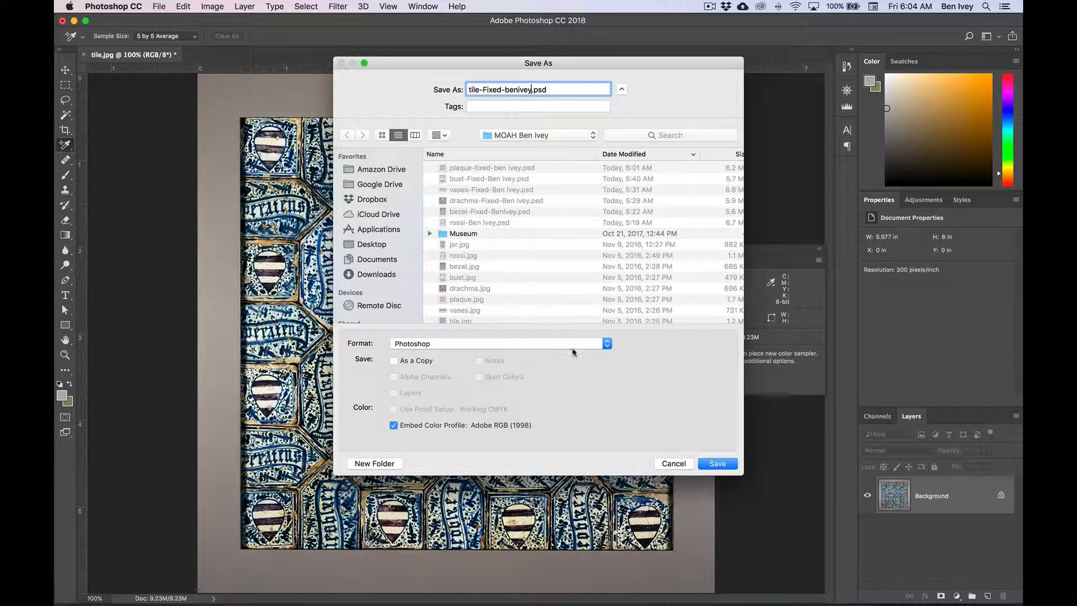
pyautogui.click(718, 464)
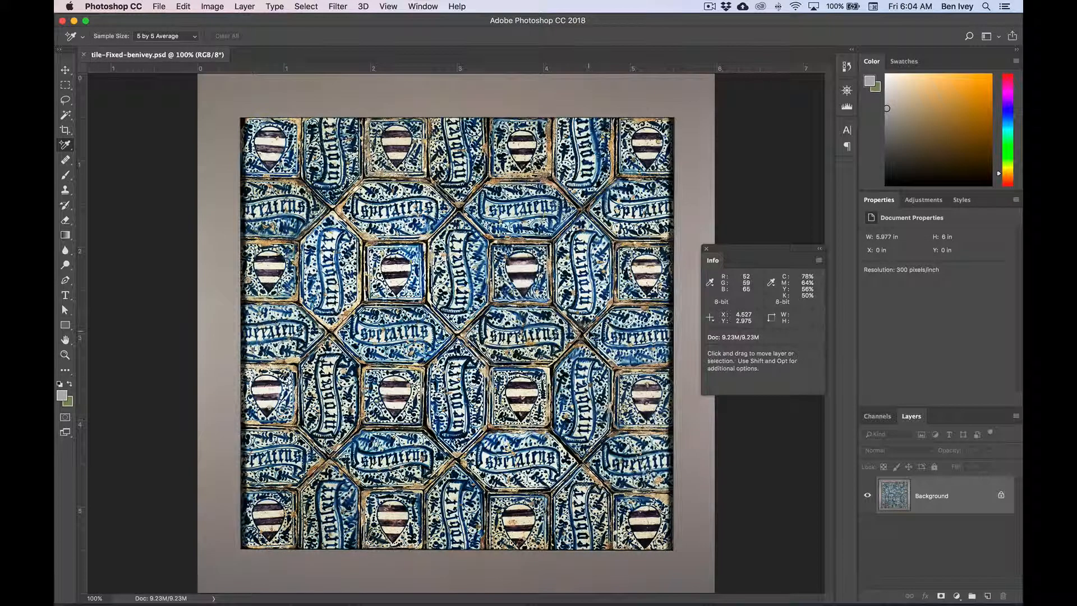
pyautogui.press('super+w')
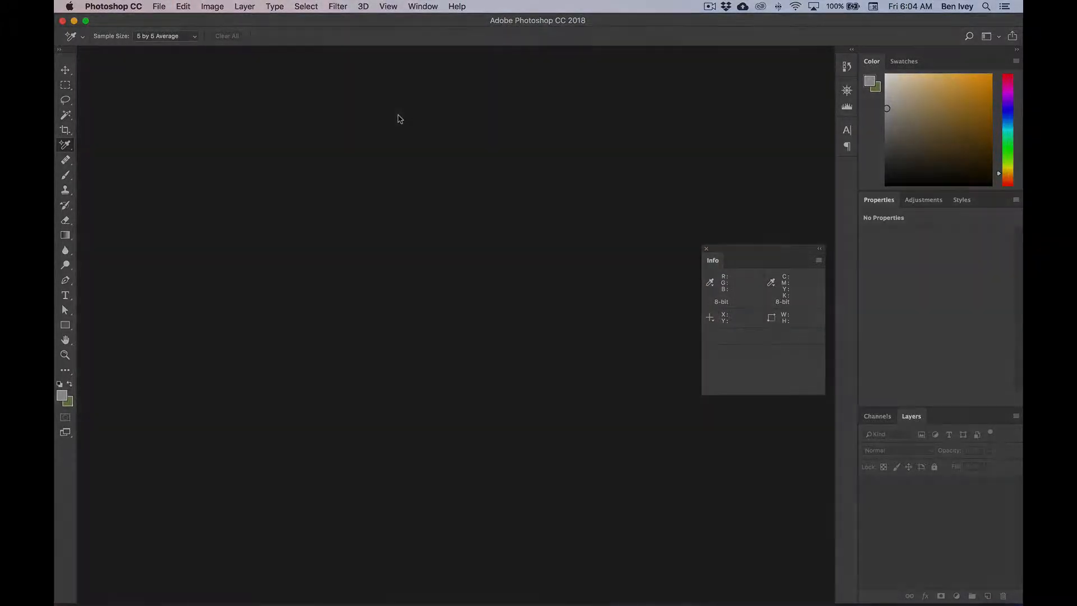